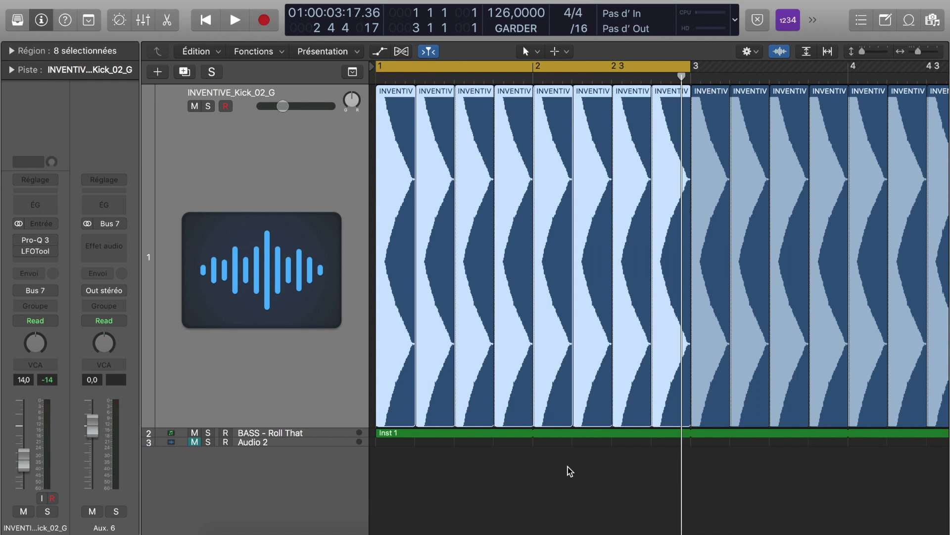
- Play the loop with the kick soloed, then with the BASS - Roll That track soloed
{"action": "left_click", "coordinate": [210, 107]}
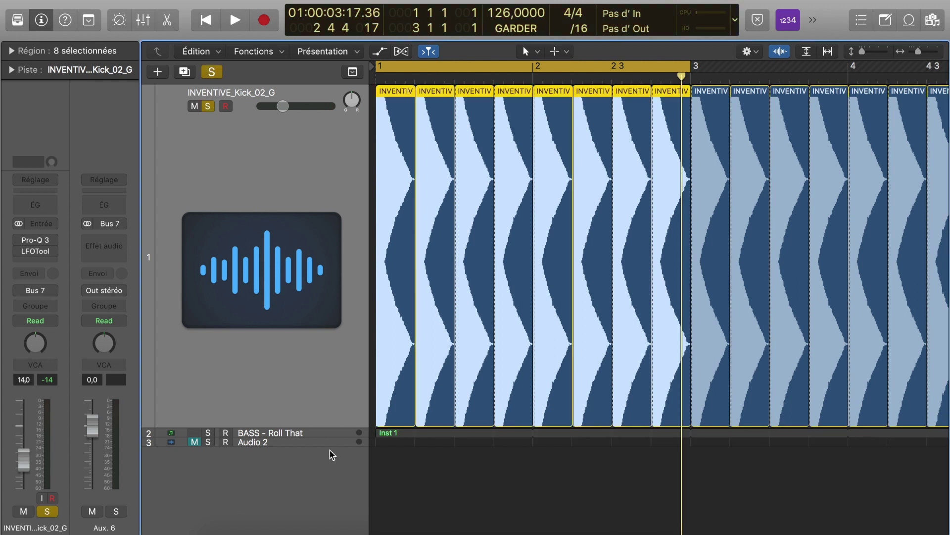
{"action": "key", "text": "space"}
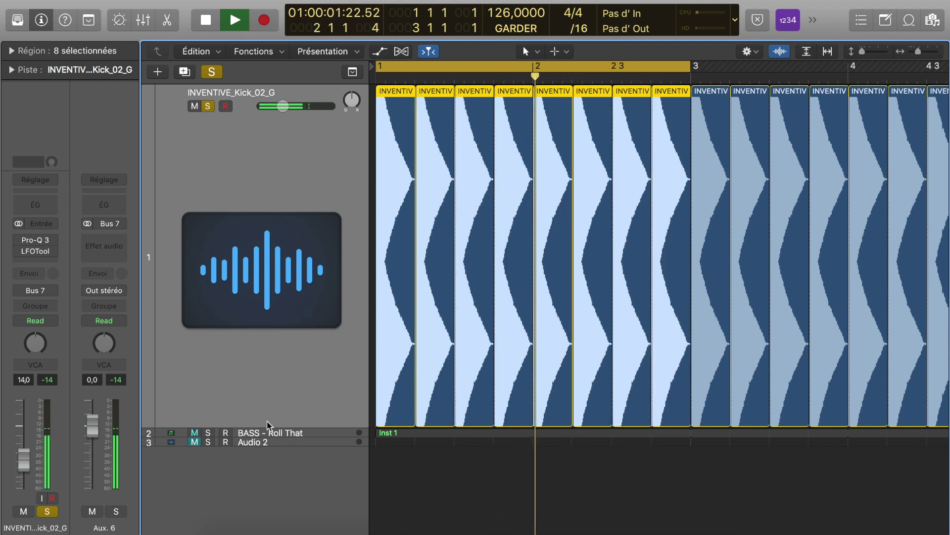
{"action": "left_click", "coordinate": [208, 432]}
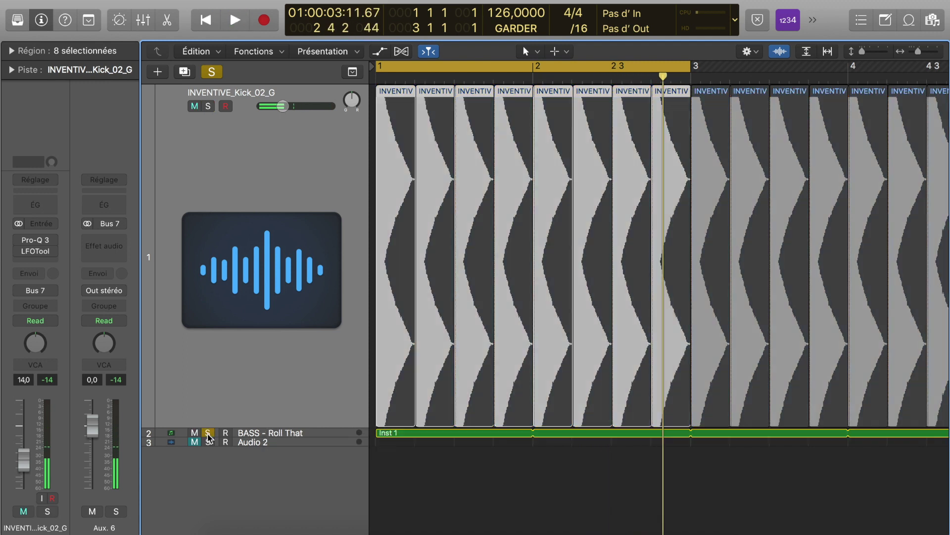
{"action": "left_click", "coordinate": [174, 435]}
{"action": "key", "text": "space"}
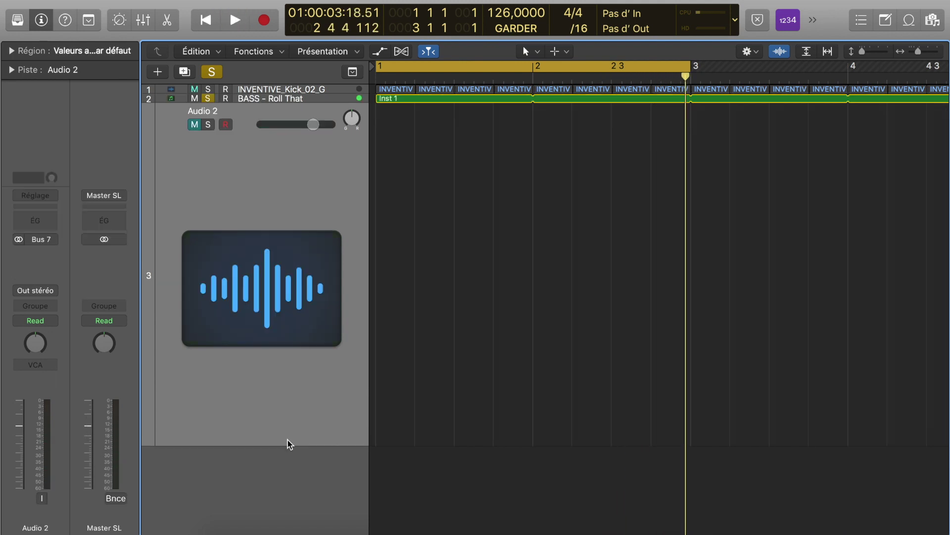
- Select Audio 2, stop playback and clear all solos
{"action": "left_click", "coordinate": [288, 442]}
{"action": "key", "text": "space"}
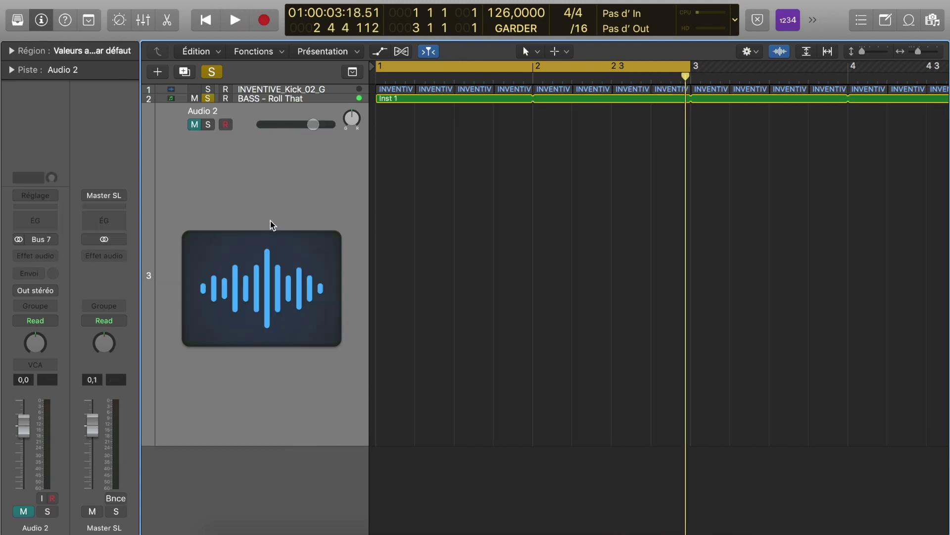
{"action": "left_click", "coordinate": [207, 99]}
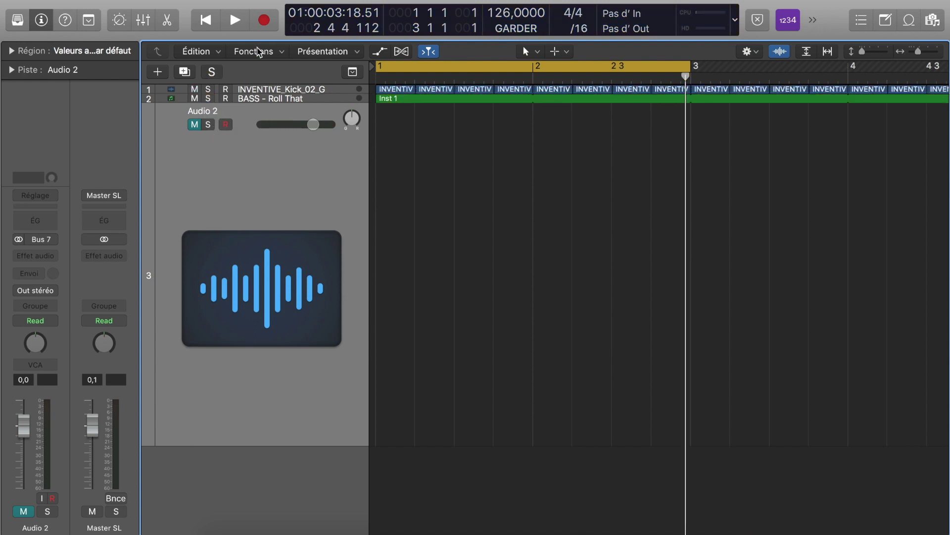
- Record a test take on Audio 2 with the bass muted, then delete it
{"action": "left_click", "coordinate": [194, 99]}
{"action": "left_click", "coordinate": [264, 22]}
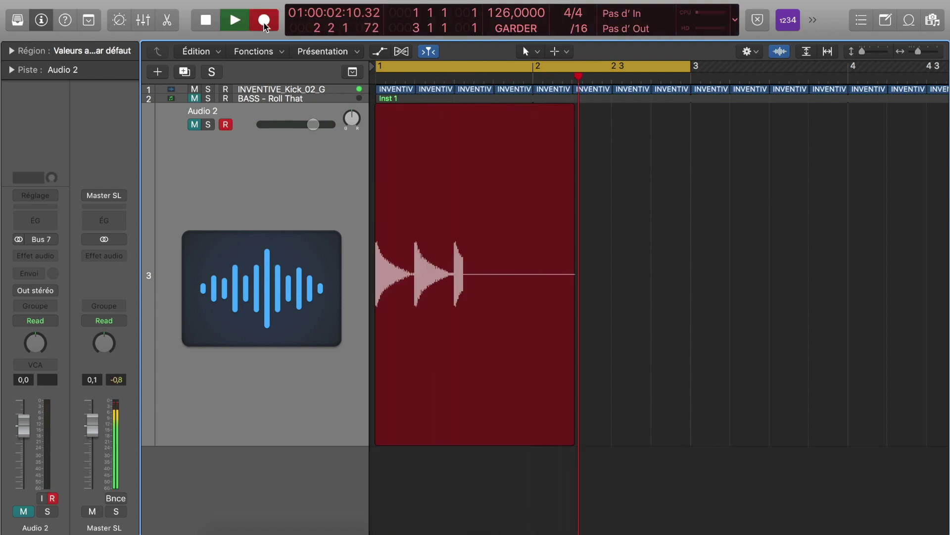
{"action": "key", "text": "space"}
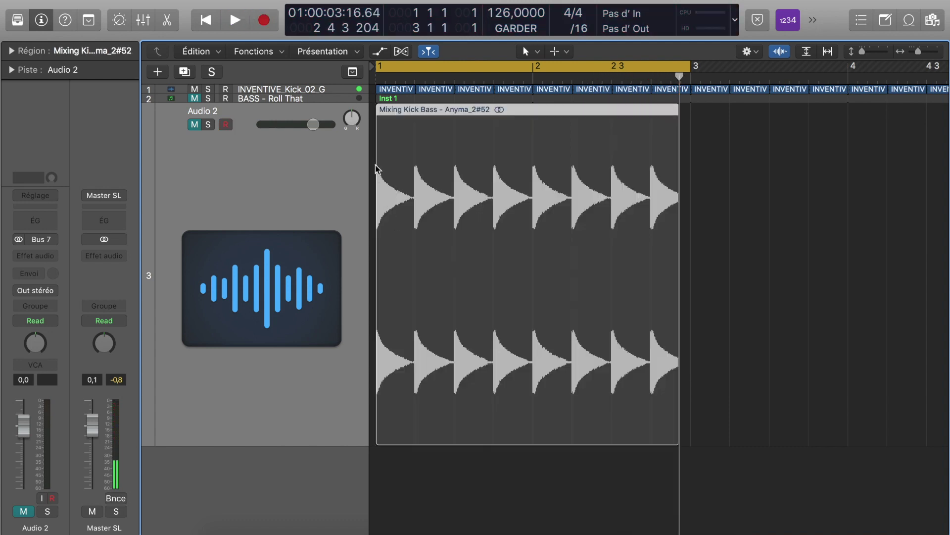
{"action": "scroll", "coordinate": [417, 207], "scroll_direction": "up", "scroll_amount": 3}
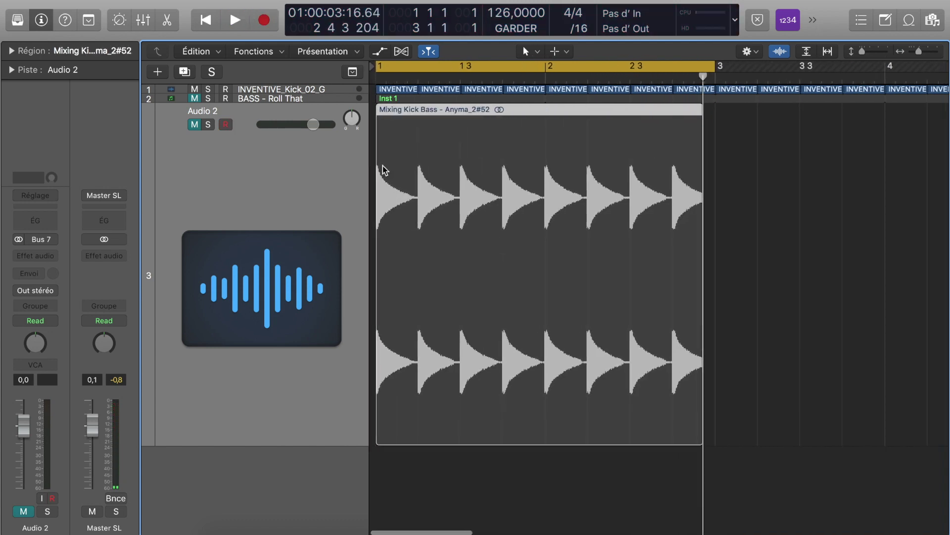
{"action": "left_click_drag", "start_coordinate": [787, 218], "coordinate": [592, 211]}
{"action": "key", "text": "BackSpace"}
{"action": "key", "text": "Return"}
- Unmute the bass and record take Mixing Kick Bass - Anyma_2#53 on Audio 2
{"action": "key", "text": "Up"}
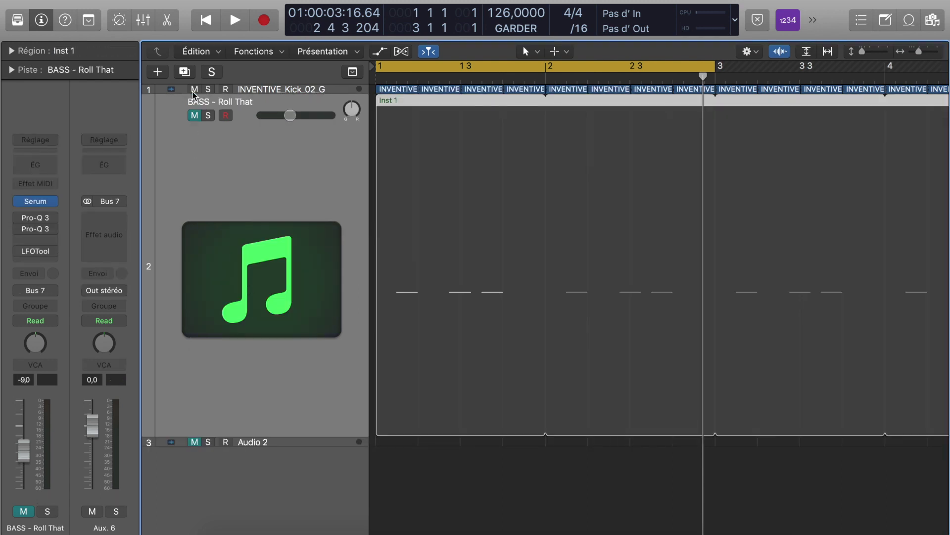
{"action": "left_click", "coordinate": [195, 115]}
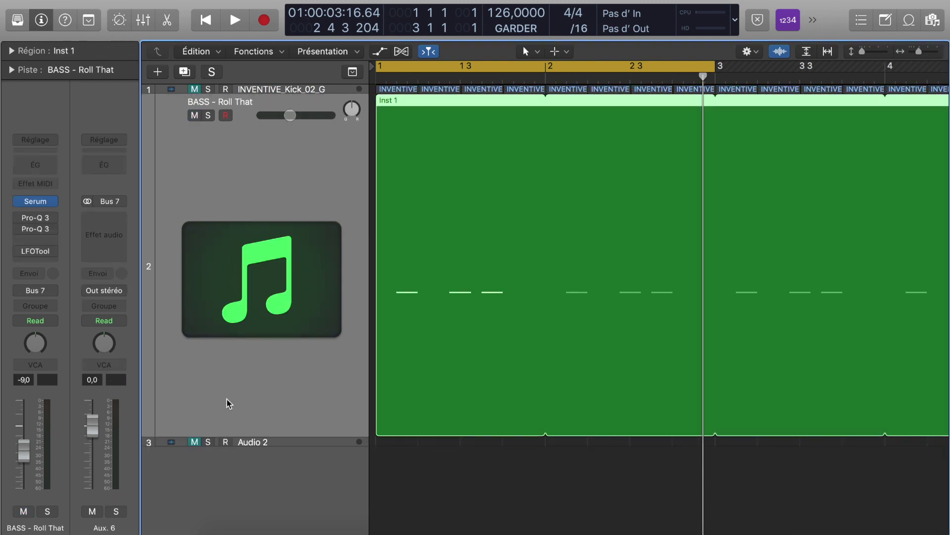
{"action": "left_click", "coordinate": [250, 443]}
{"action": "key", "text": "r"}
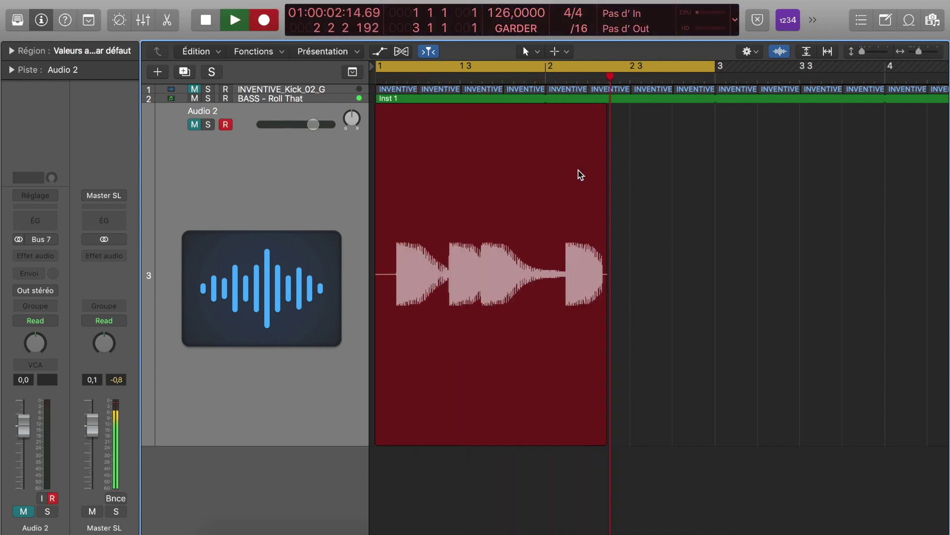
{"action": "key", "text": "space"}
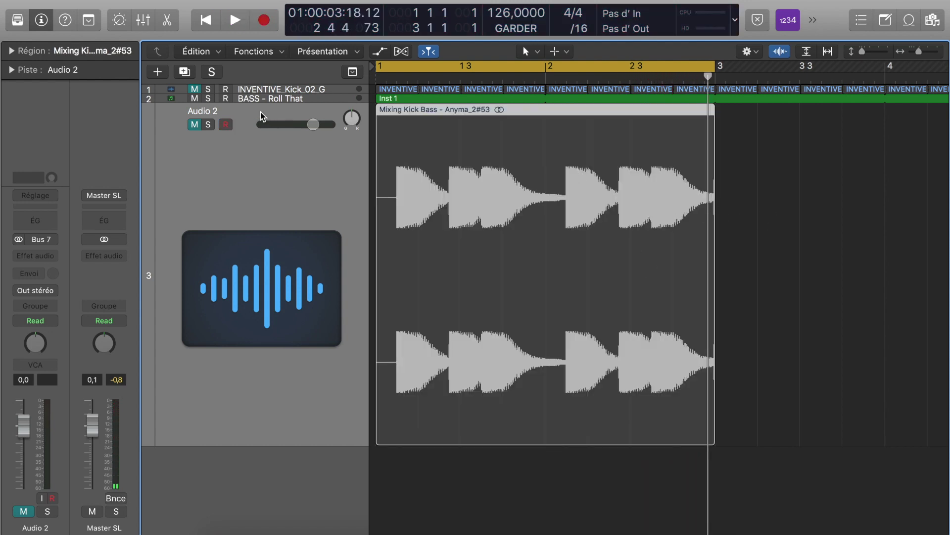
- Delete the bass-only take, unmute the kick, and record take #54 with kick and bass together
{"action": "key", "text": "BackSpace"}
{"action": "key", "text": "Return"}
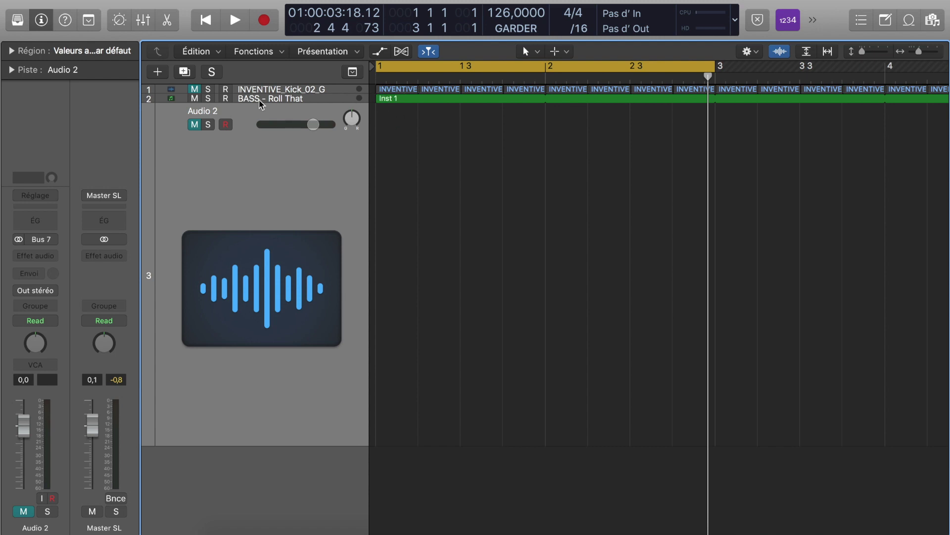
{"action": "left_click", "coordinate": [194, 90]}
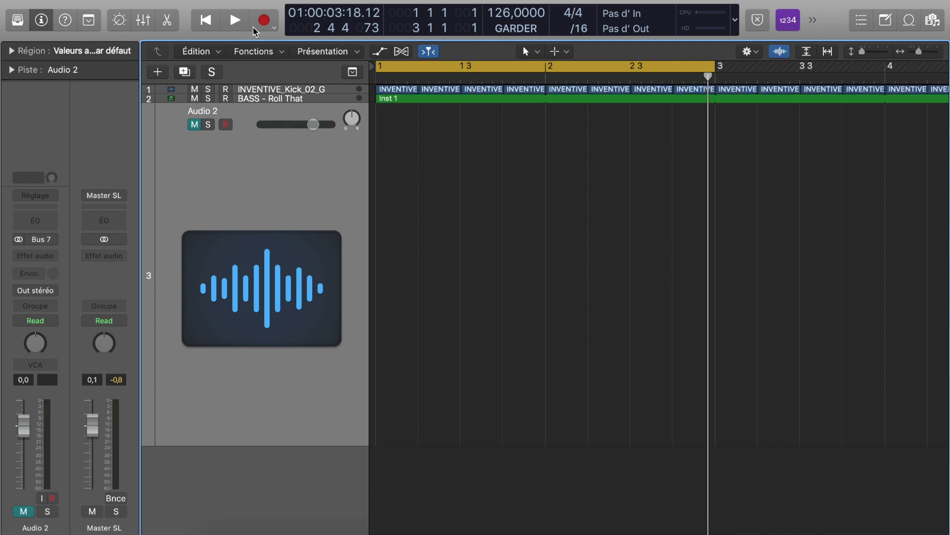
{"action": "left_click", "coordinate": [264, 21]}
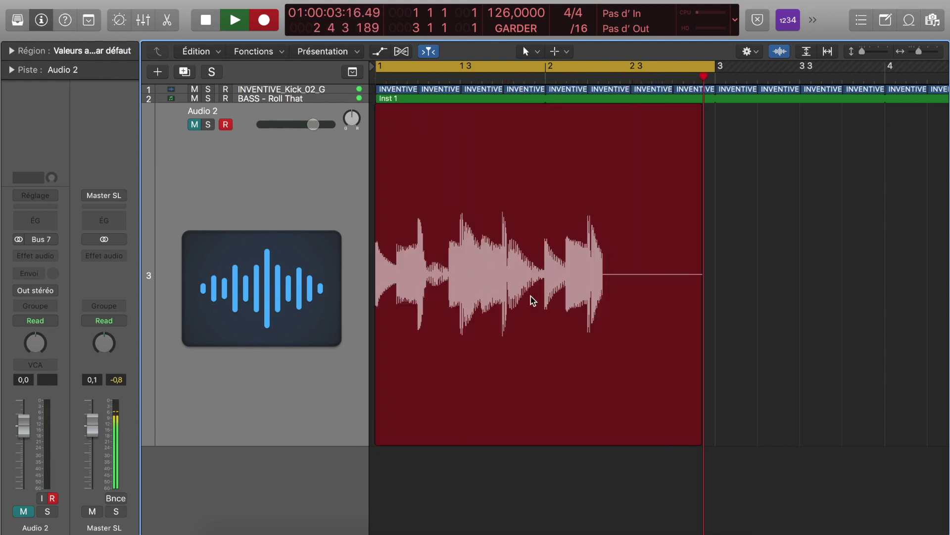
{"action": "key", "text": "space"}
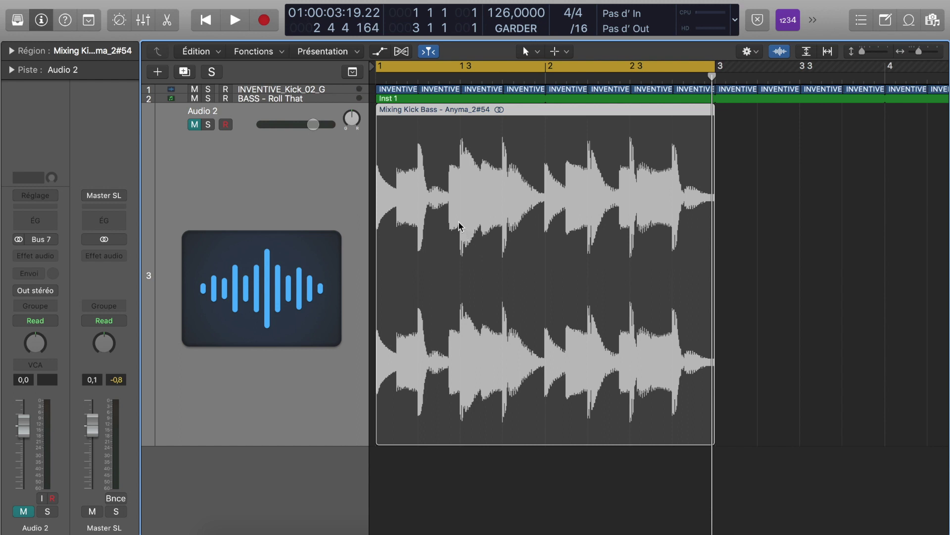
{"action": "key", "text": "super+Right"}
{"action": "scroll", "coordinate": [478, 186], "scroll_direction": "left", "scroll_amount": 15}
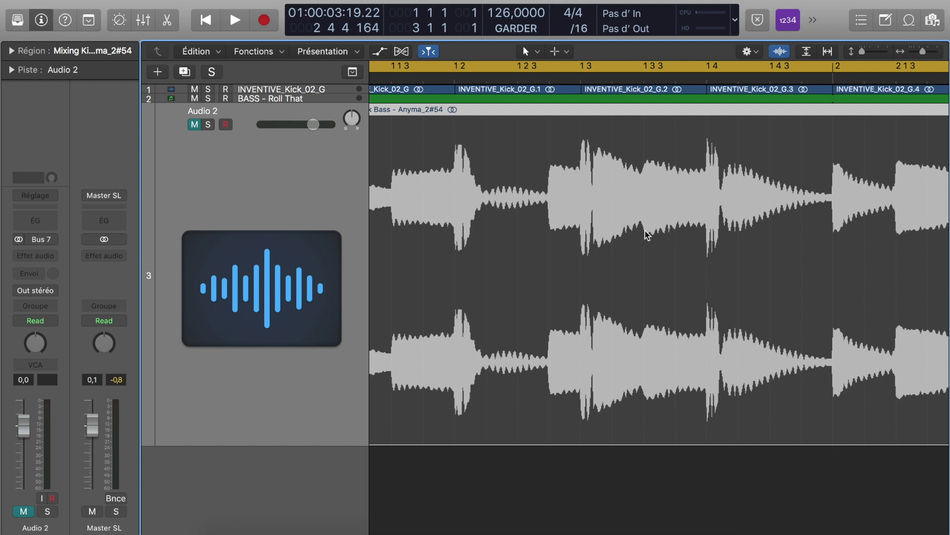
{"action": "key", "text": "super+Right"}
{"action": "key", "text": "super+Left"}
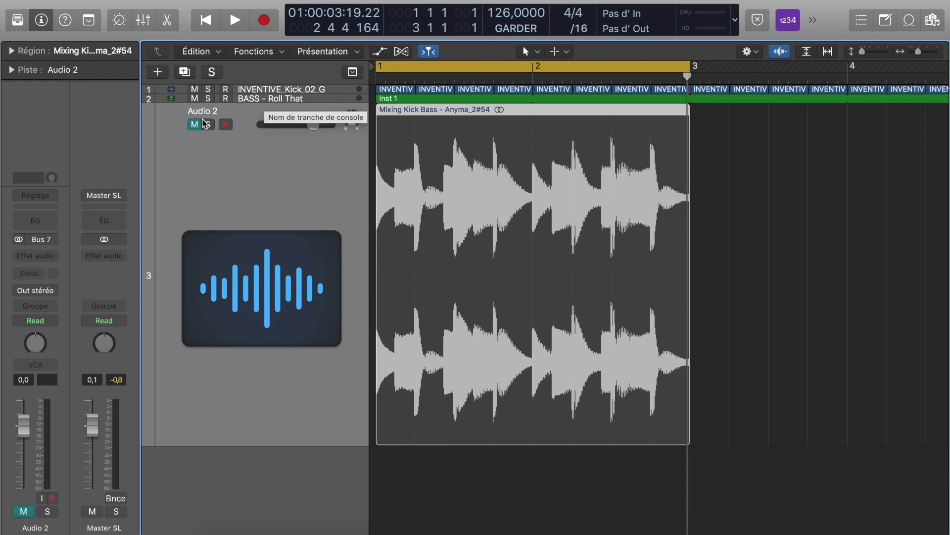
- Pull the BASS - Roll That fader down to -12 dB while the loop plays
{"action": "key", "text": "Up"}
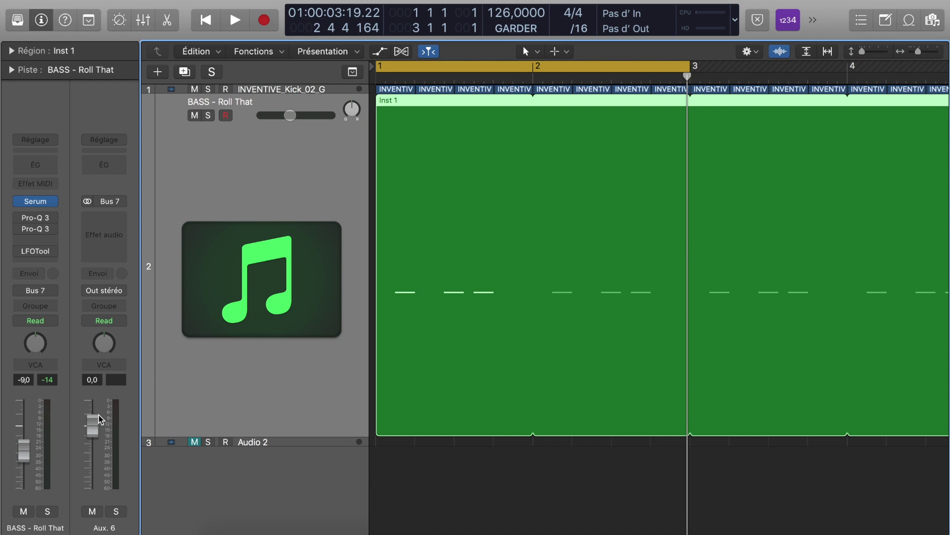
{"action": "key", "text": "space"}
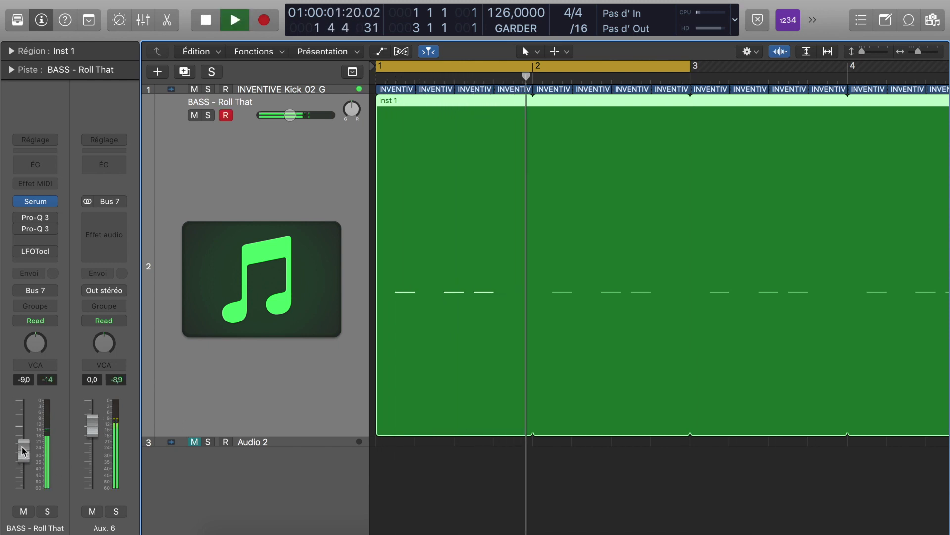
{"action": "left_click_drag", "start_coordinate": [22, 450], "coordinate": [28, 463]}
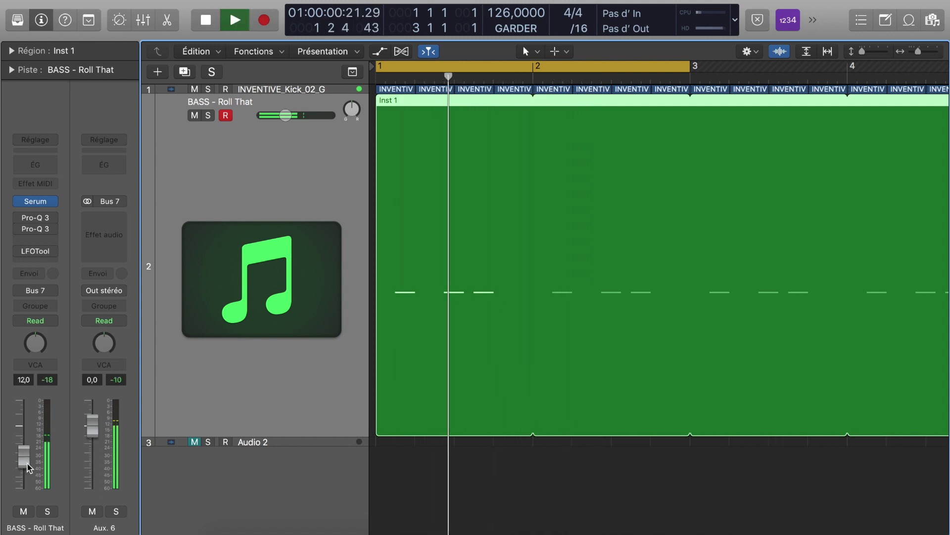
{"action": "left_click", "coordinate": [258, 94]}
{"action": "left_click", "coordinate": [268, 434]}
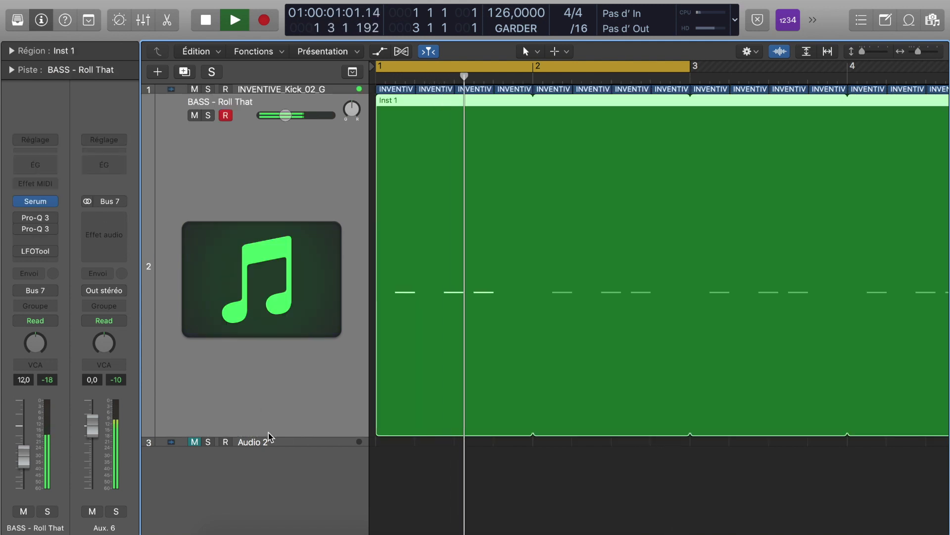
{"action": "key", "text": "space"}
- Record a fresh kick-and-bass take on Audio 2 and unmute the Audio 2 track
{"action": "left_click", "coordinate": [276, 444]}
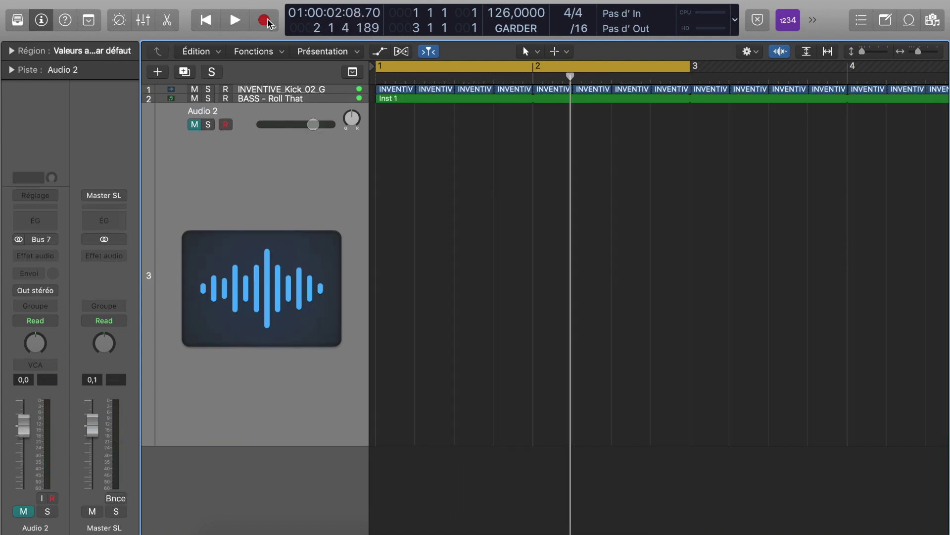
{"action": "left_click", "coordinate": [264, 20]}
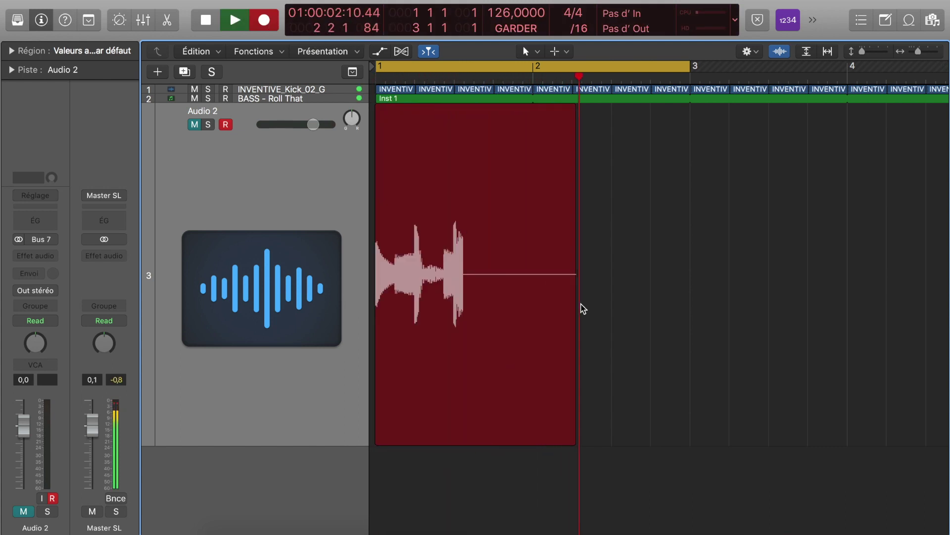
{"action": "key", "text": "space"}
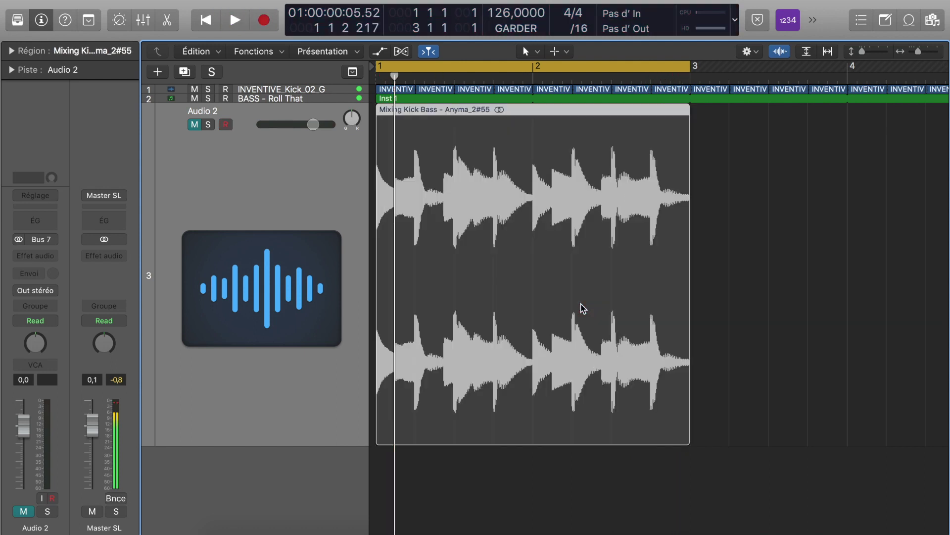
{"action": "key", "text": "super+Right"}
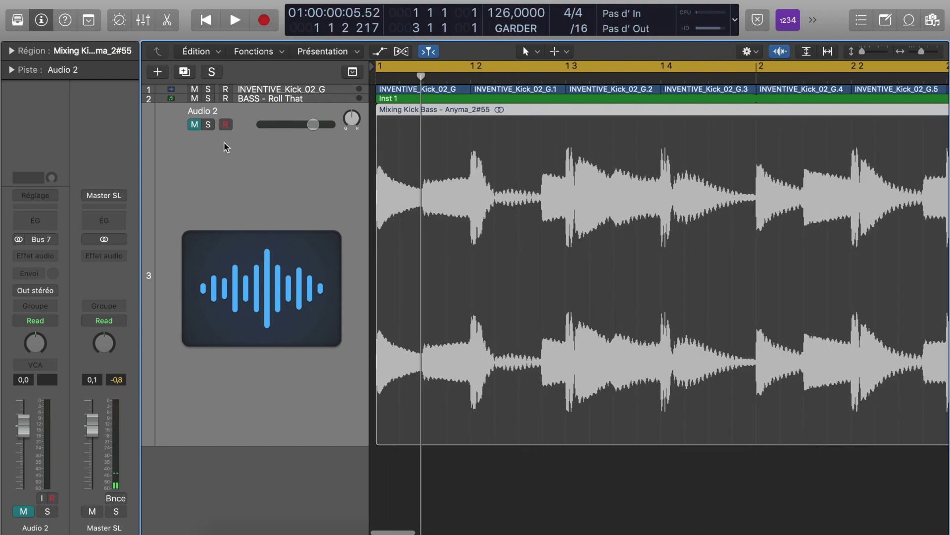
{"action": "left_click", "coordinate": [195, 124]}
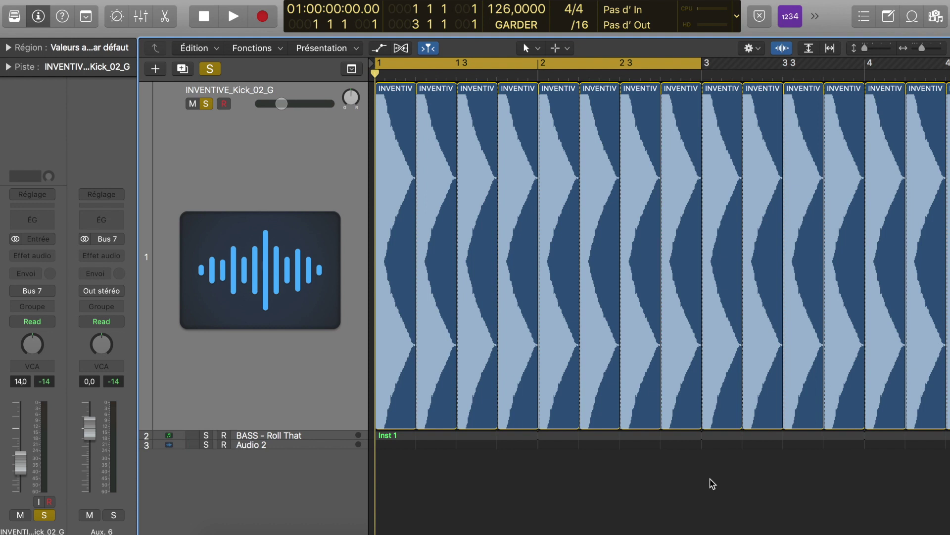
- Insert Pro-Q 3 (Stereo) on the kick channel
{"action": "left_click", "coordinate": [42, 255]}
{"action": "mouse_move", "coordinate": [30, 281]}
{"action": "left_click", "coordinate": [157, 281]}
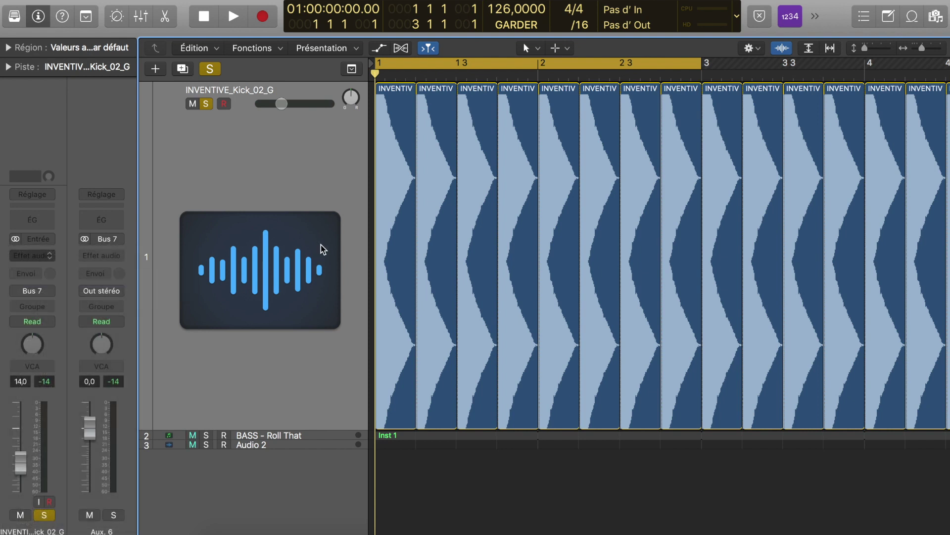
{"action": "left_click_drag", "start_coordinate": [320, 17], "coordinate": [639, 34]}
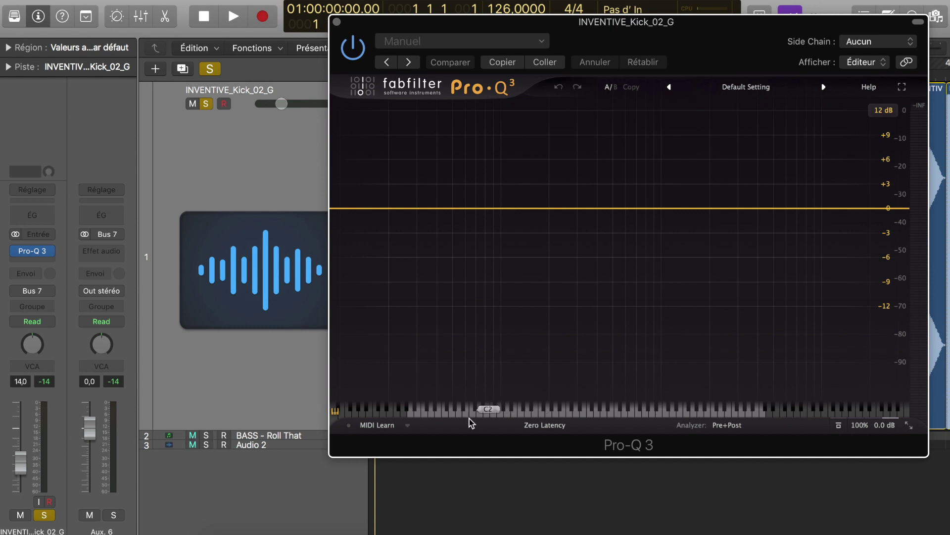
- Add a bell band at the kick's 49 Hz spectrum peak, check it in playback, and close the EQ
{"action": "key", "text": "space"}
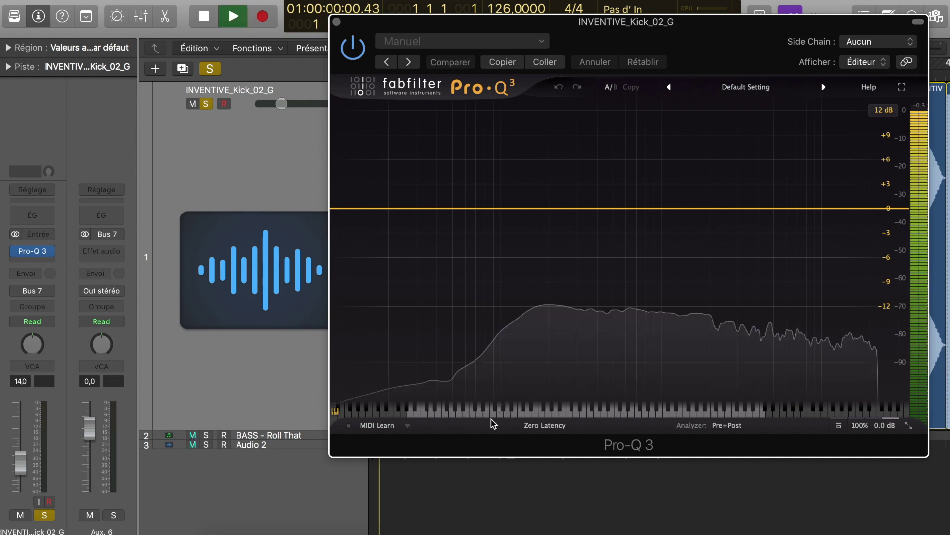
{"action": "left_click", "coordinate": [452, 413]}
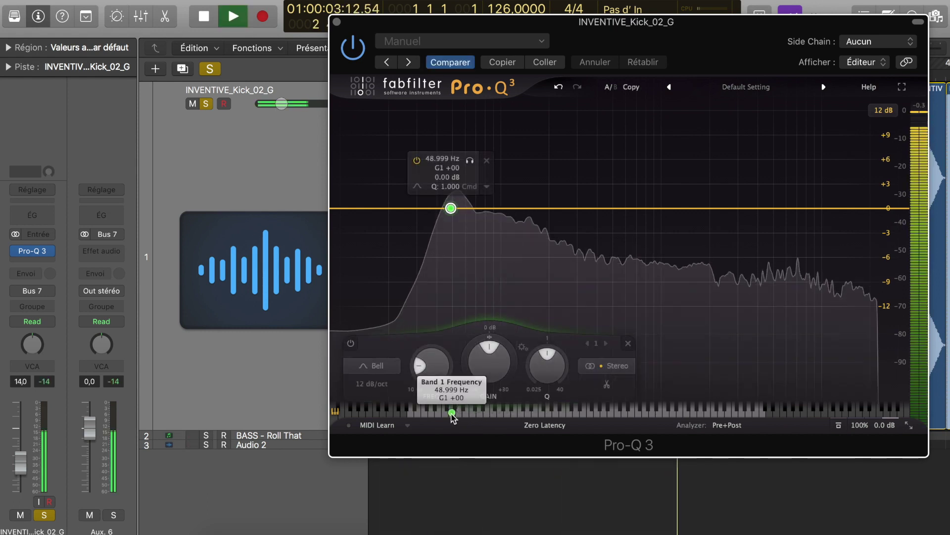
{"action": "key", "text": "space"}
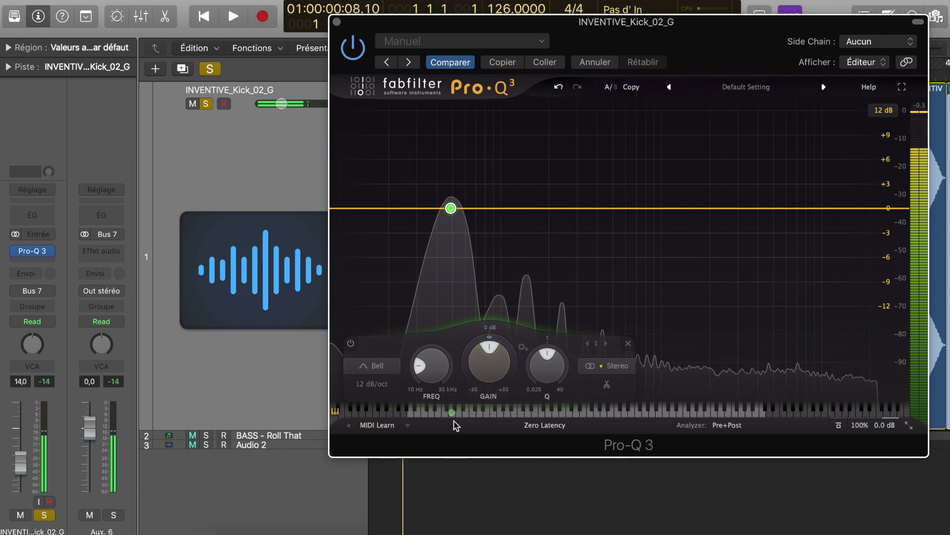
{"action": "key", "text": "space"}
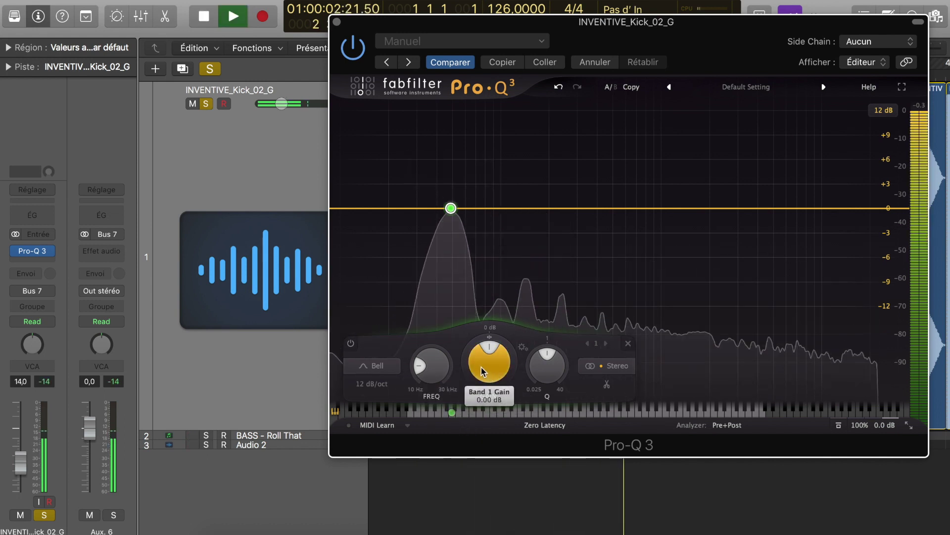
{"action": "key", "text": "space"}
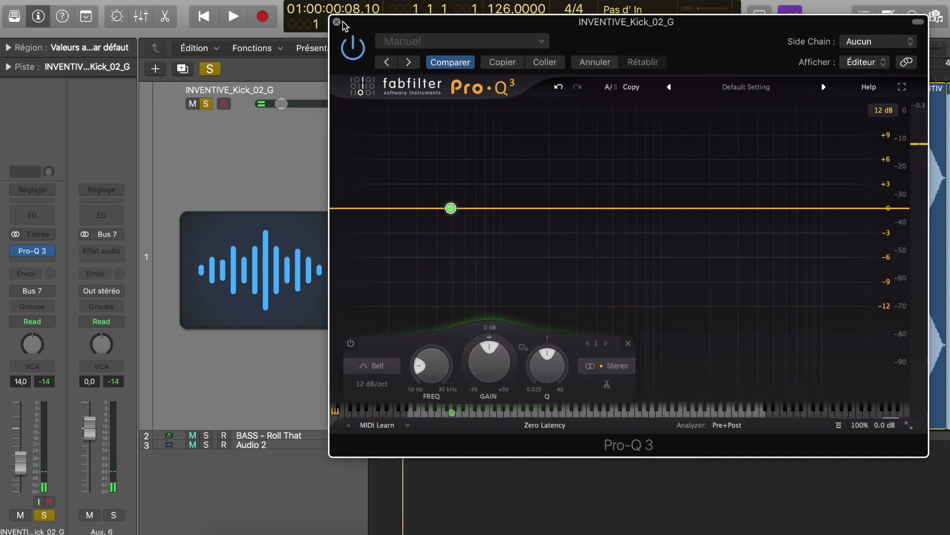
{"action": "left_click", "coordinate": [337, 22]}
{"action": "left_click", "coordinate": [268, 438]}
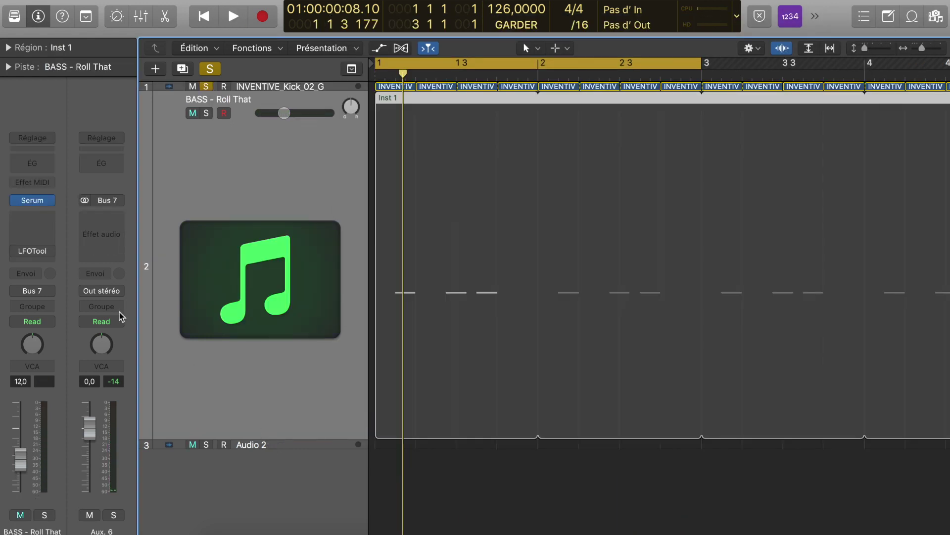
- Insert Pro-Q 3 on the bass track and paste in the kick's 49 Hz band
{"action": "left_click", "coordinate": [43, 227]}
{"action": "left_click", "coordinate": [59, 244]}
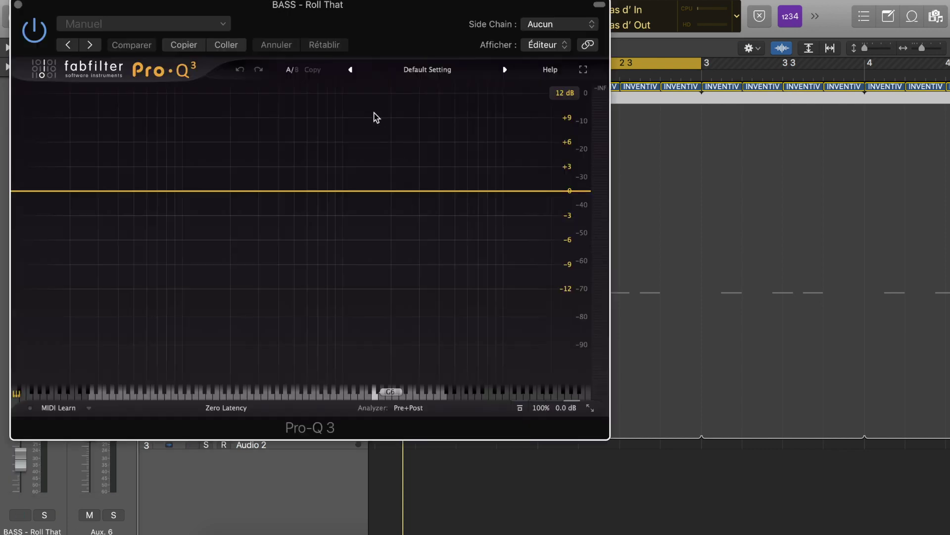
{"action": "left_click", "coordinate": [224, 48]}
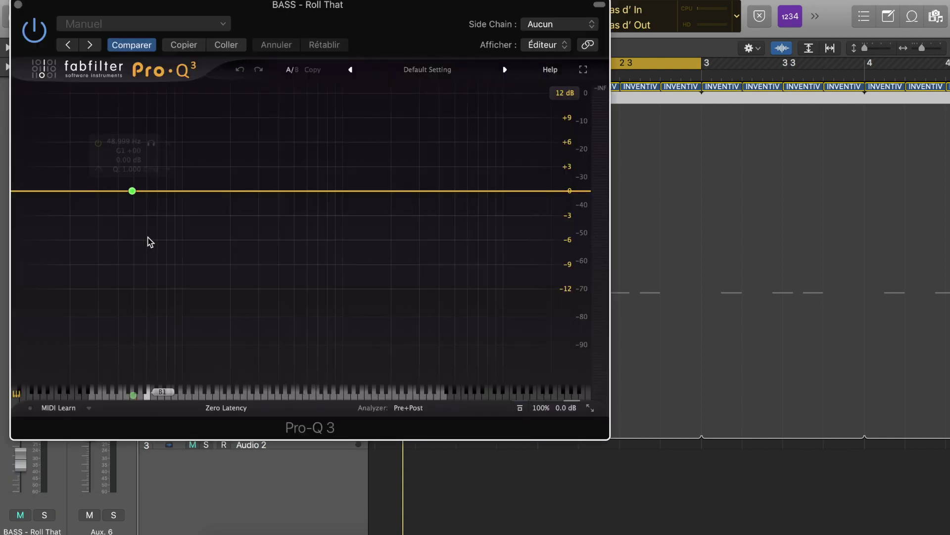
- Try a cut on the 49 Hz band, then reset its gain to 0 dB
{"action": "left_click", "coordinate": [133, 191]}
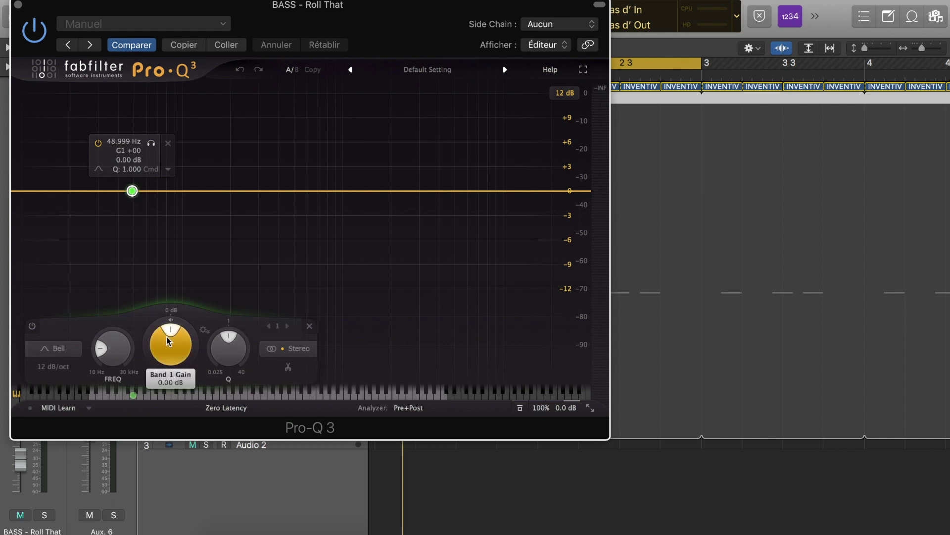
{"action": "left_click_drag", "start_coordinate": [170, 337], "coordinate": [155, 399]}
{"action": "left_click_drag", "start_coordinate": [228, 343], "coordinate": [227, 328]}
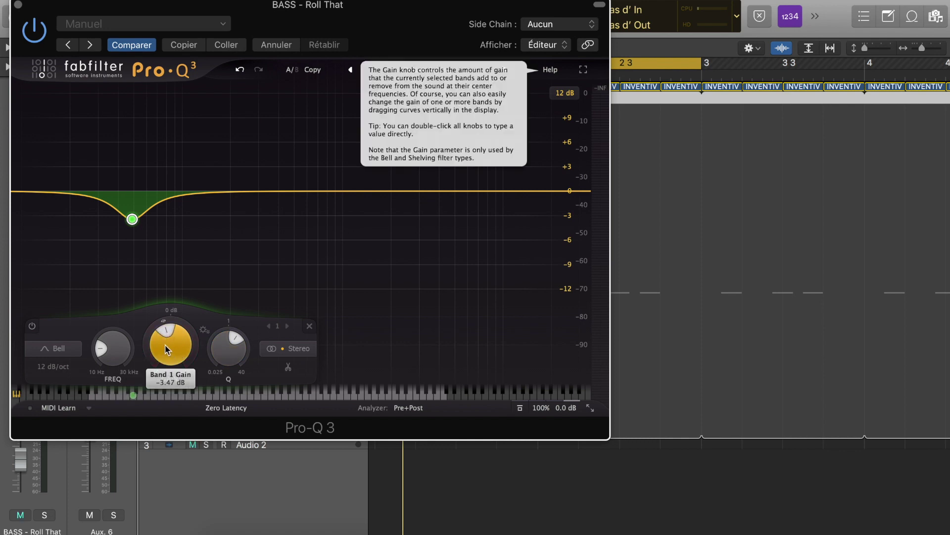
{"action": "double_click", "coordinate": [180, 352]}
{"action": "type", "text": "0"}
{"action": "key", "text": "Return"}
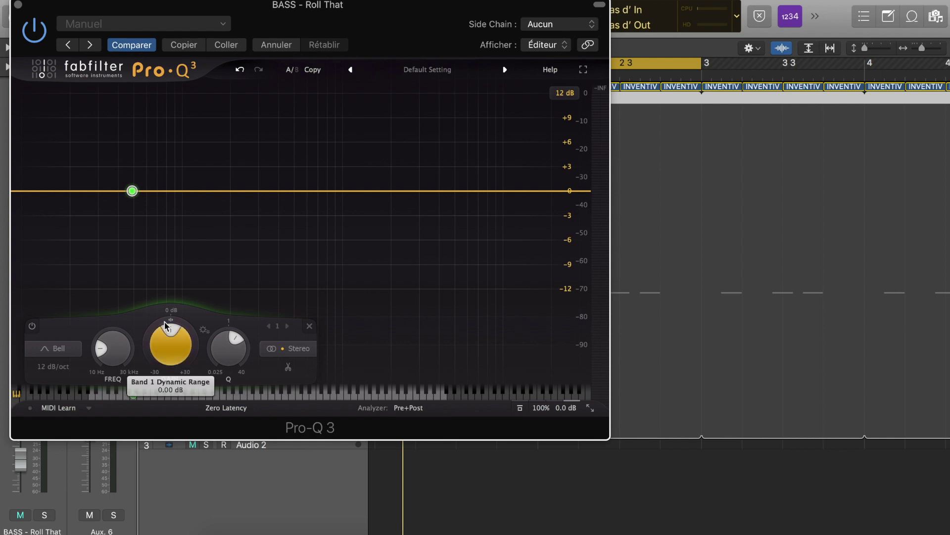
{"action": "mouse_move", "coordinate": [170, 322]}
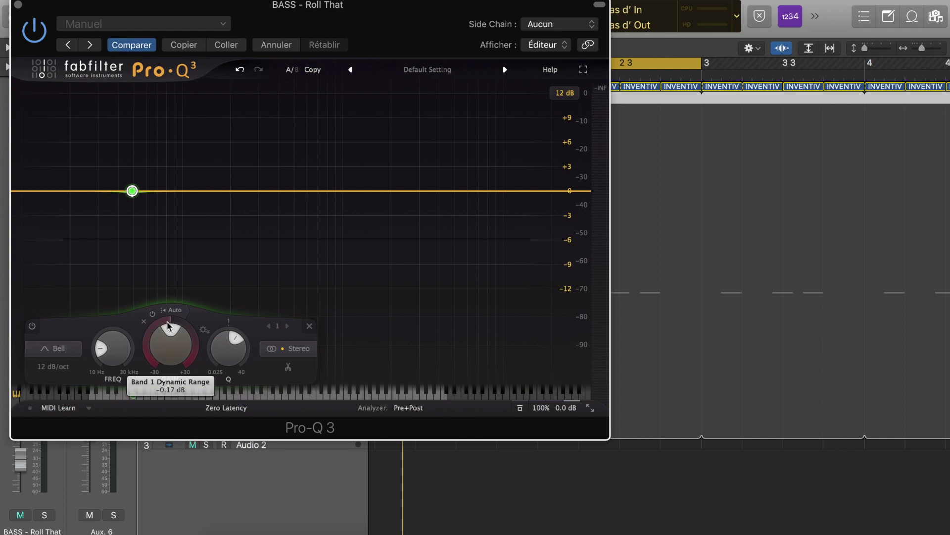
- Set band 1's dynamic range to about -2.91 dB, making it a dynamic cut
{"action": "left_click_drag", "start_coordinate": [150, 337], "coordinate": [124, 384]}
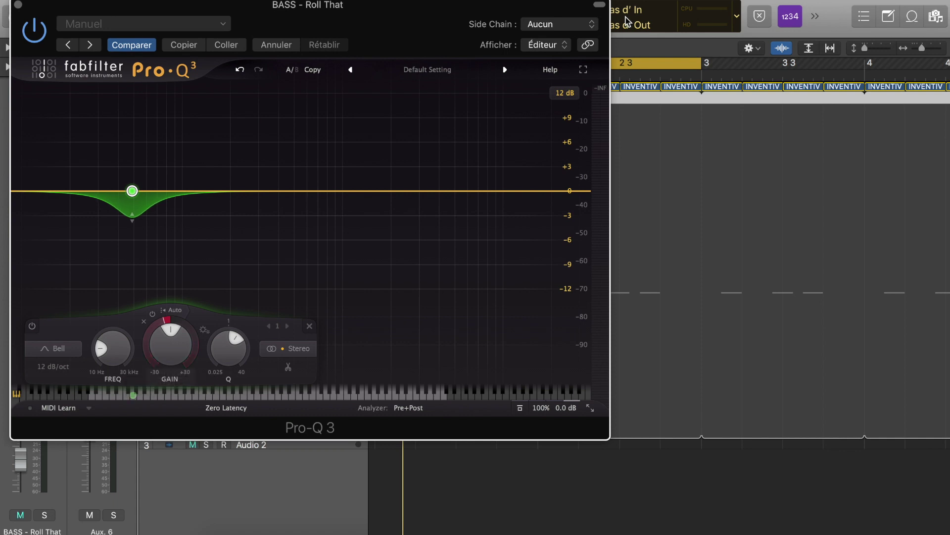
- Sidechain band 1 of the bass EQ to INVENTIVE_Kick_02_G and audition the ducking
{"action": "left_click", "coordinate": [558, 24]}
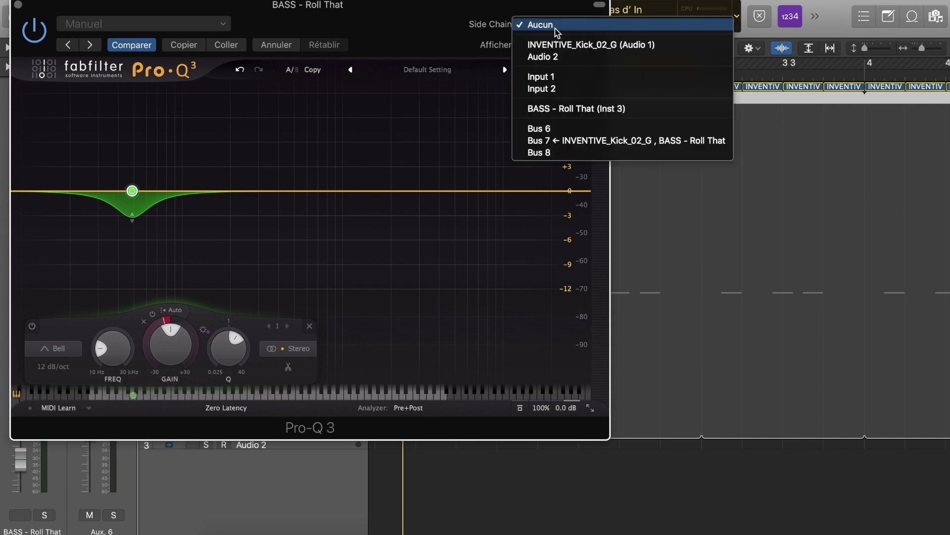
{"action": "left_click", "coordinate": [577, 46]}
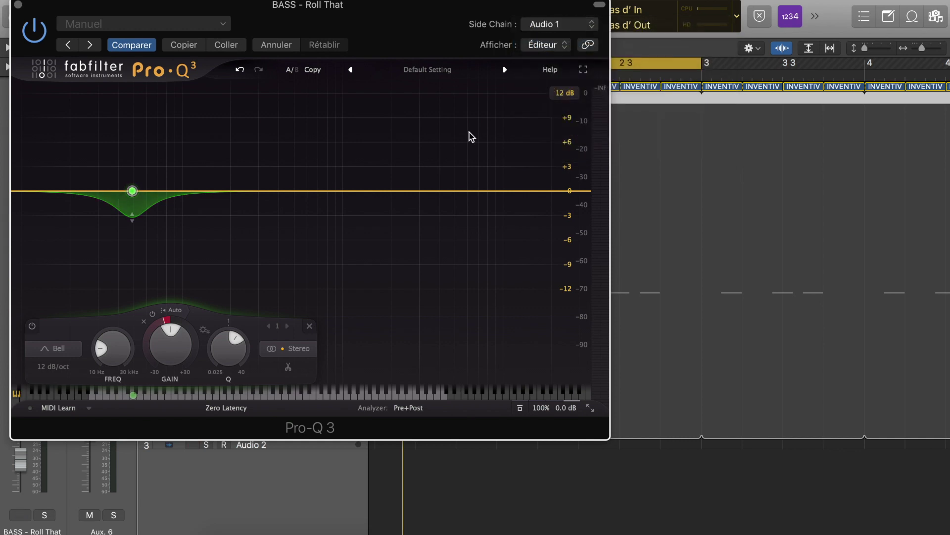
{"action": "left_click", "coordinate": [154, 313]}
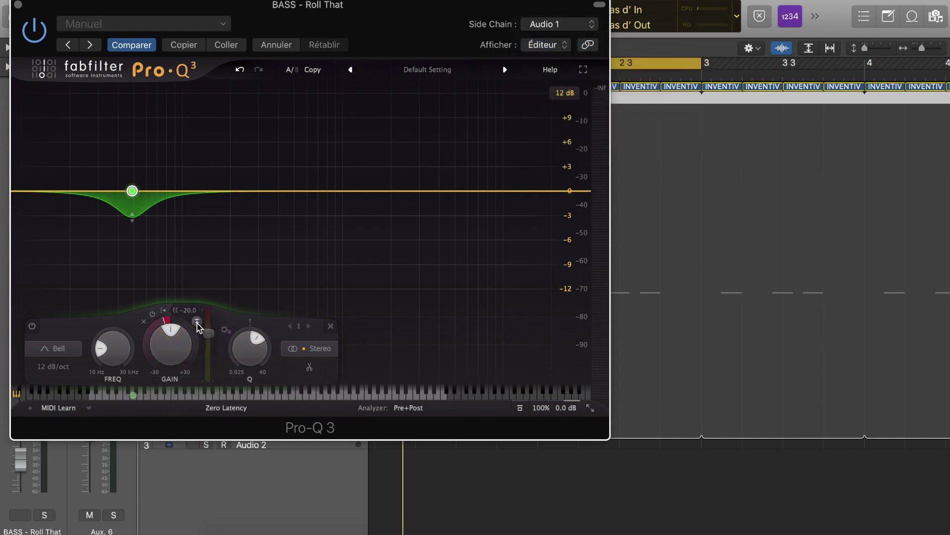
{"action": "left_click_drag", "start_coordinate": [154, 17], "coordinate": [594, 34]}
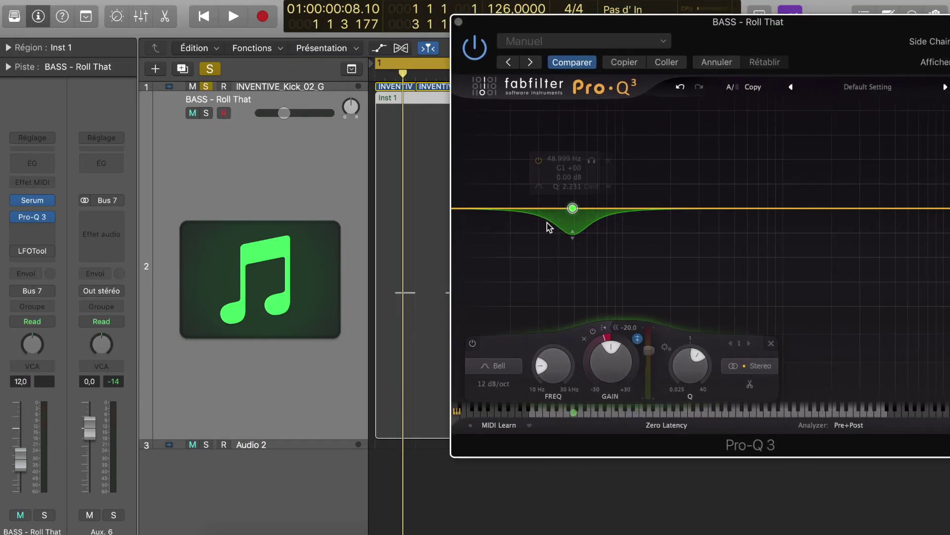
{"action": "key", "text": "space"}
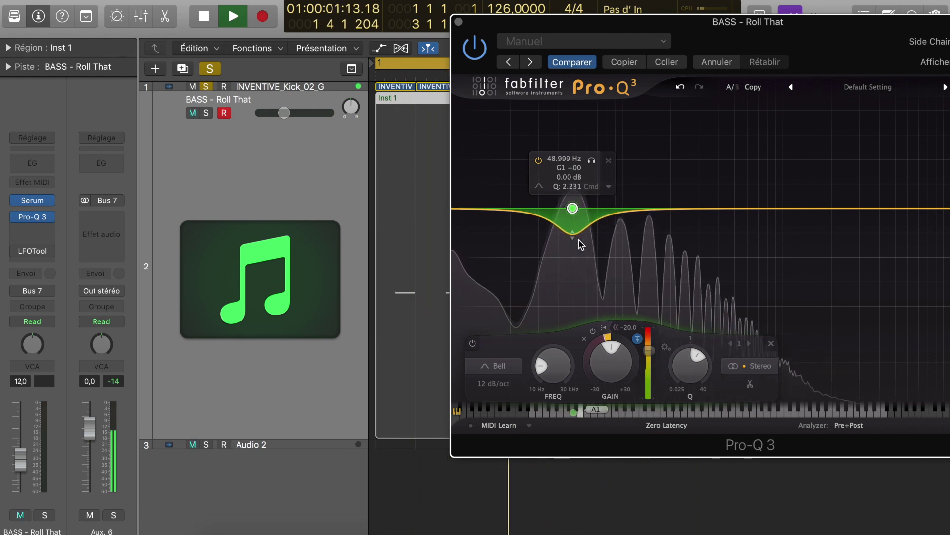
{"action": "key", "text": "space"}
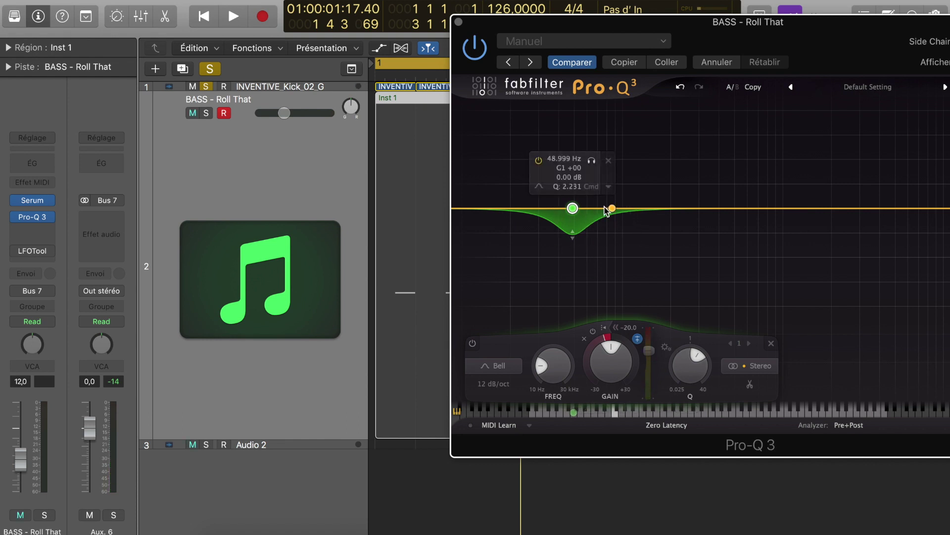
- Add a second bell band boosting +2.51 dB at 196 Hz with Q 0.641, then audition it
{"action": "left_click_drag", "start_coordinate": [621, 206], "coordinate": [622, 193]}
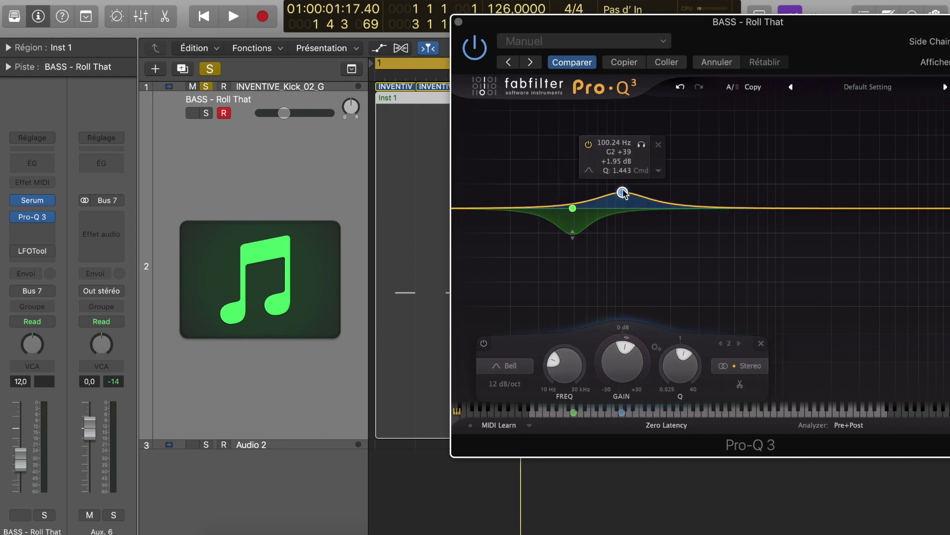
{"action": "left_click_drag", "start_coordinate": [673, 346], "coordinate": [677, 367]}
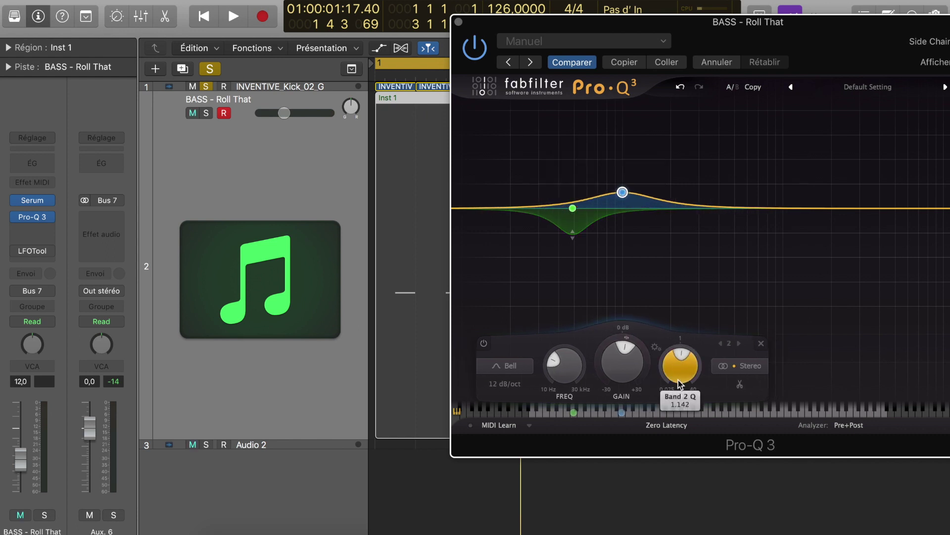
{"action": "mouse_move", "coordinate": [629, 209]}
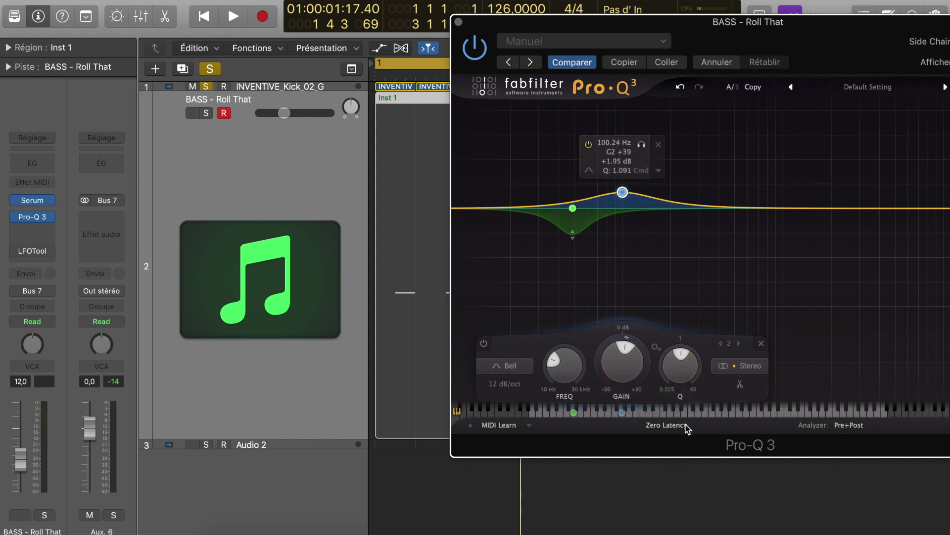
{"action": "left_click_drag", "start_coordinate": [622, 412], "coordinate": [670, 412]}
{"action": "mouse_move", "coordinate": [648, 203]}
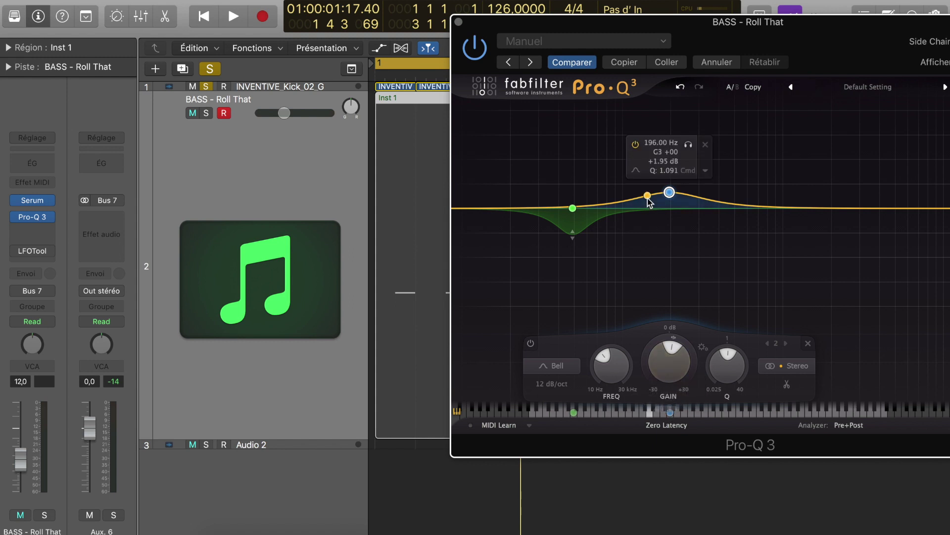
{"action": "scroll", "coordinate": [726, 355], "scroll_direction": "down", "scroll_amount": 3}
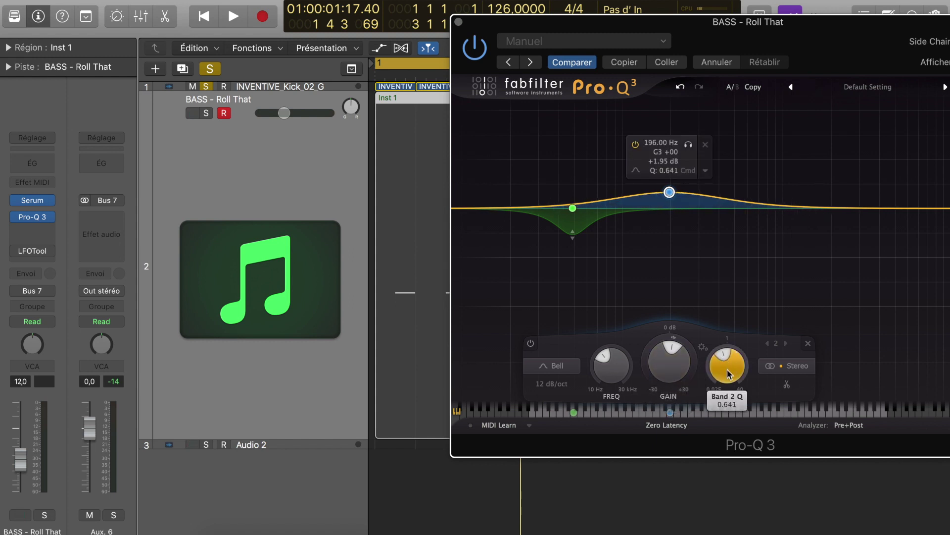
{"action": "scroll", "coordinate": [666, 352], "scroll_direction": "up", "scroll_amount": 2}
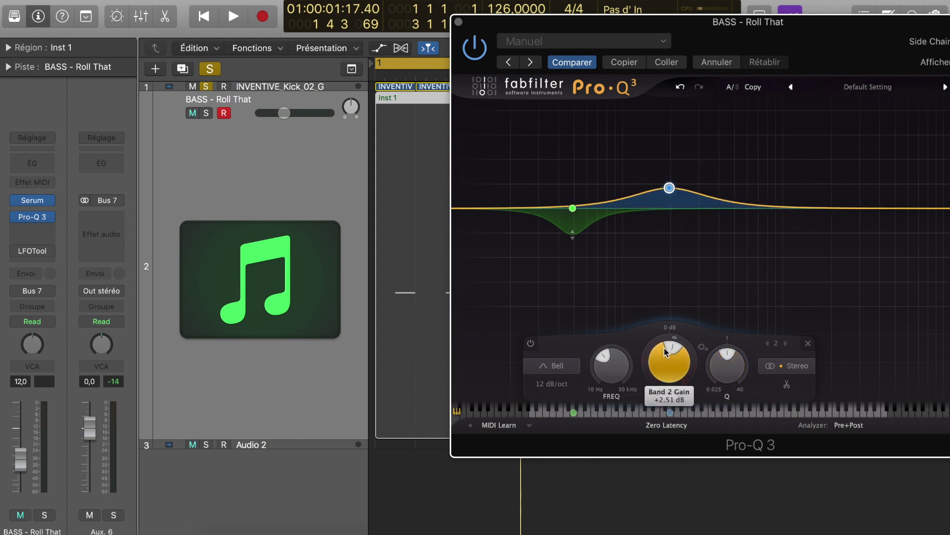
{"action": "key", "text": "space"}
{"action": "key", "text": "space"}
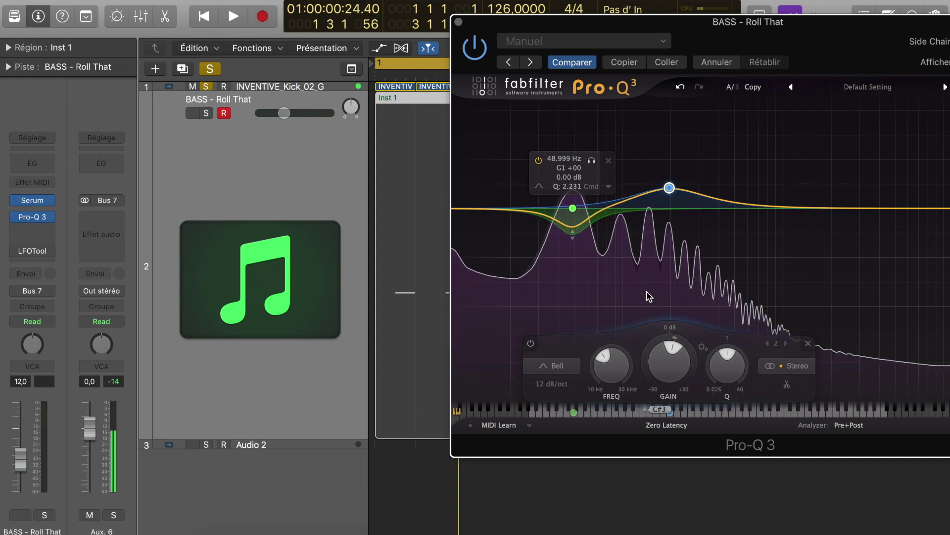
{"action": "left_click", "coordinate": [206, 117], "text": "alt"}
{"action": "key", "text": "space"}
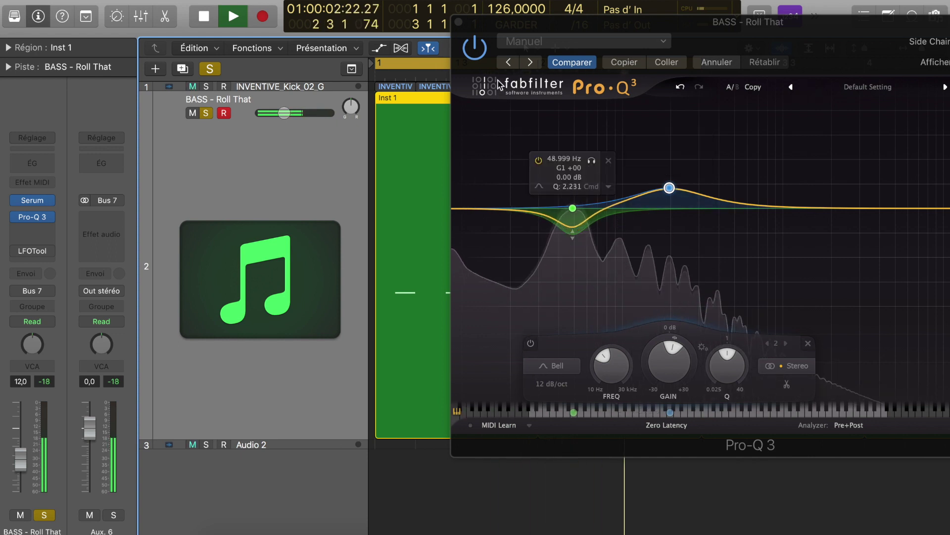
{"action": "left_click", "coordinate": [476, 47]}
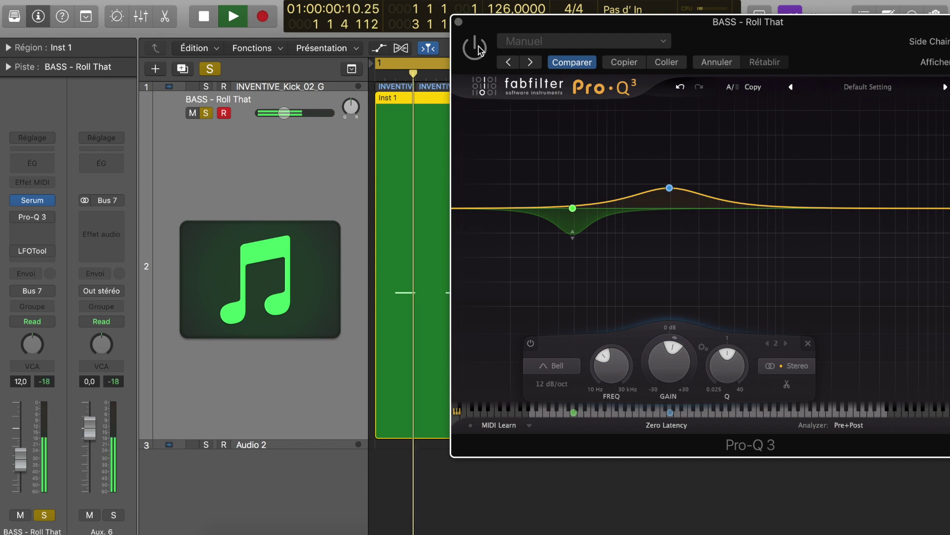
{"action": "left_click", "coordinate": [476, 47]}
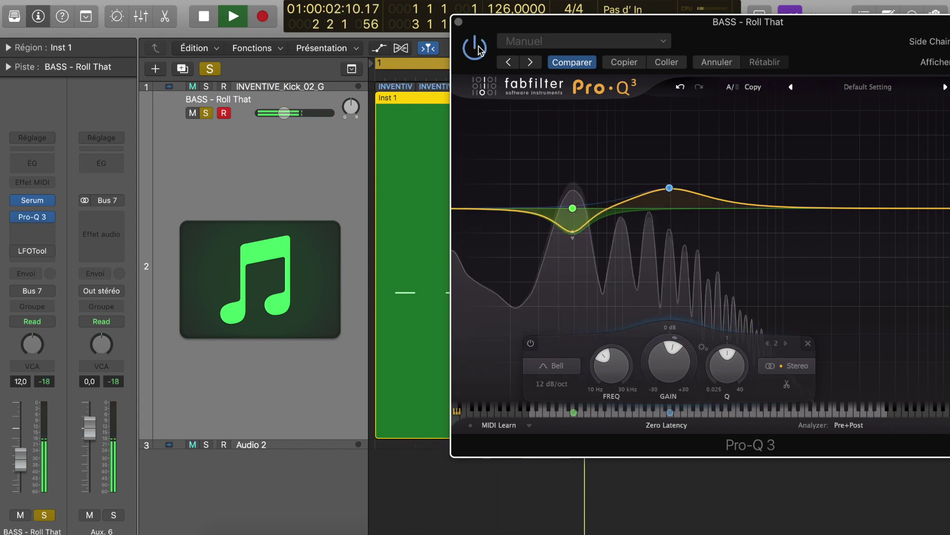
{"action": "left_click", "coordinate": [477, 47]}
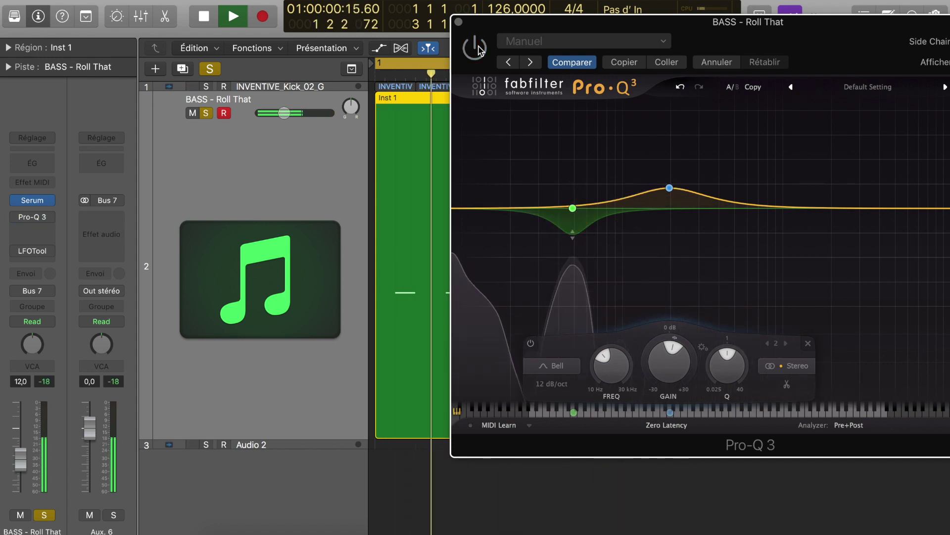
{"action": "left_click", "coordinate": [477, 47]}
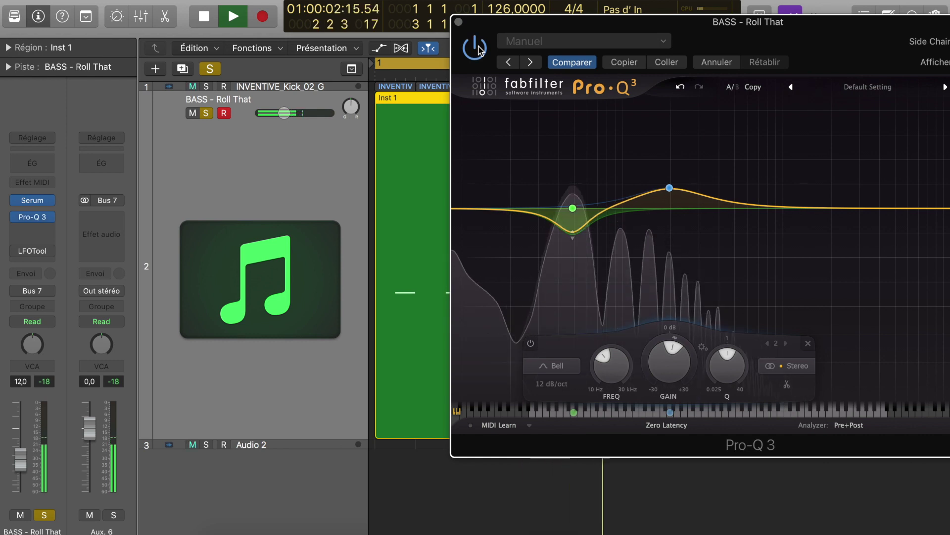
{"action": "key", "text": "space"}
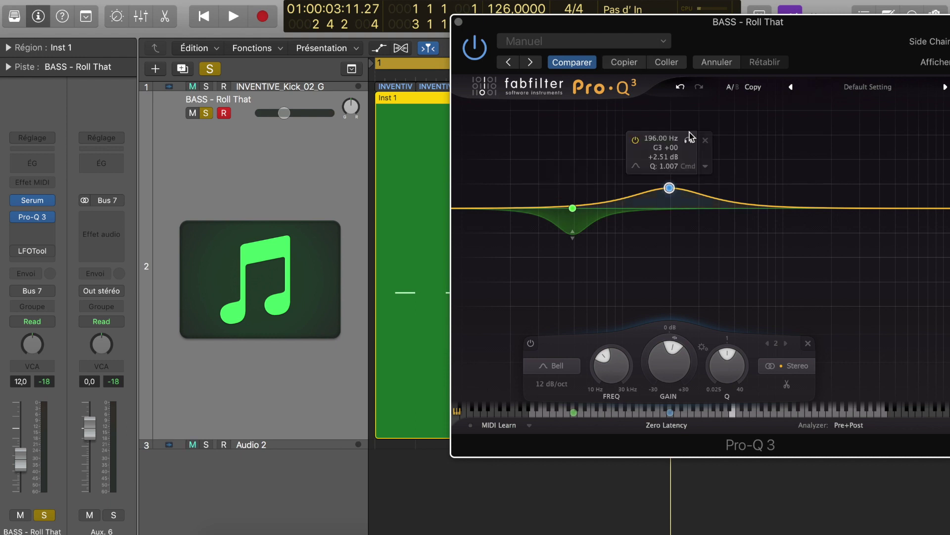
{"action": "mouse_move", "coordinate": [686, 209]}
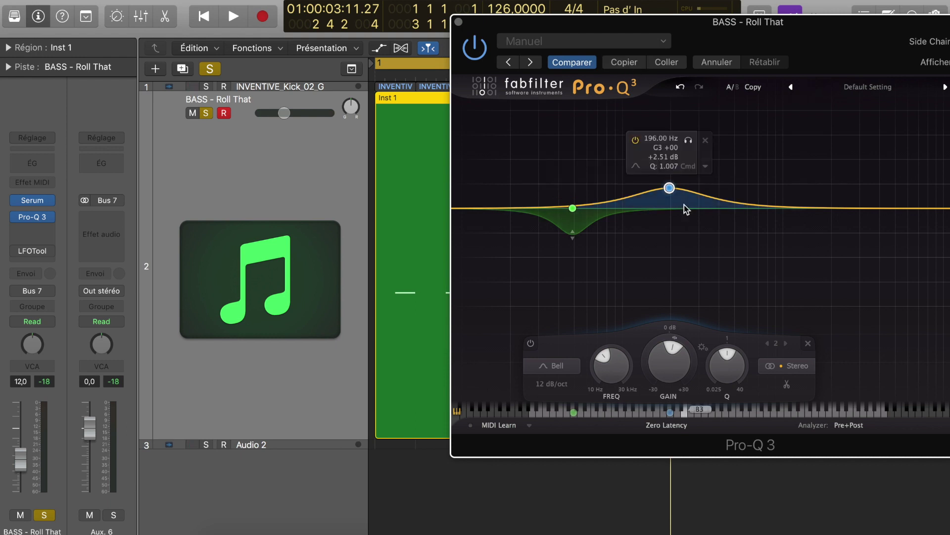
{"action": "left_click", "coordinate": [258, 88]}
- Insert Pro-Q 3 on the kick, paste the bass EQ settings, and delete the low dynamic band
{"action": "left_click", "coordinate": [34, 254]}
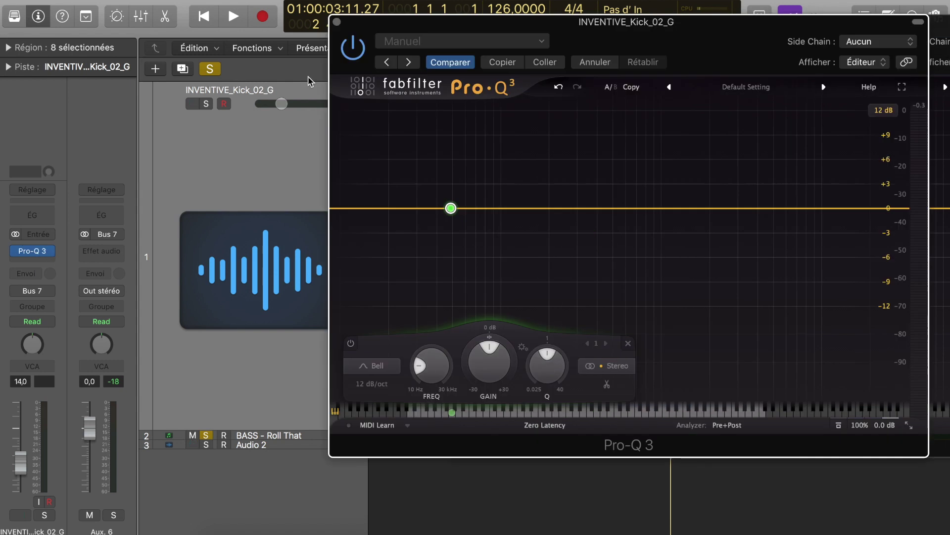
{"action": "left_click", "coordinate": [554, 62]}
{"action": "mouse_move", "coordinate": [468, 250]}
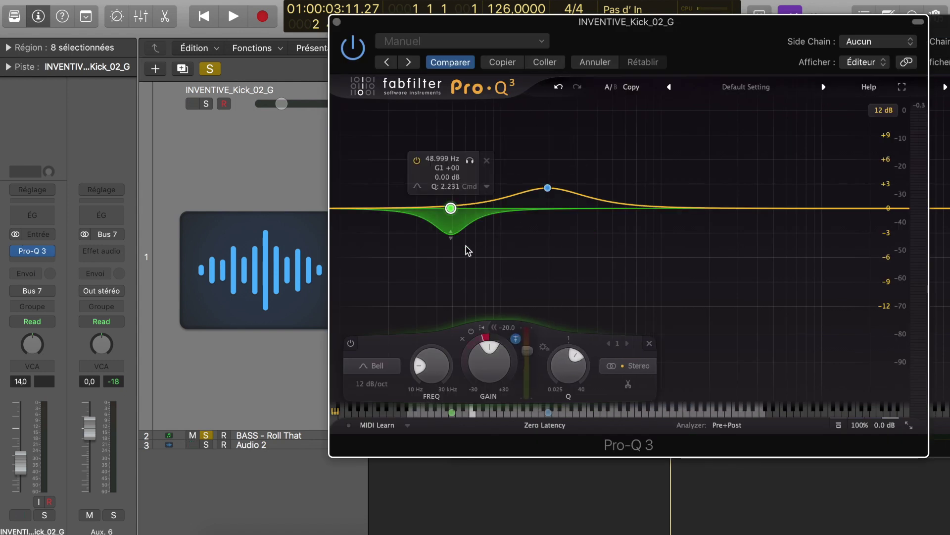
{"action": "right_click", "coordinate": [451, 208]}
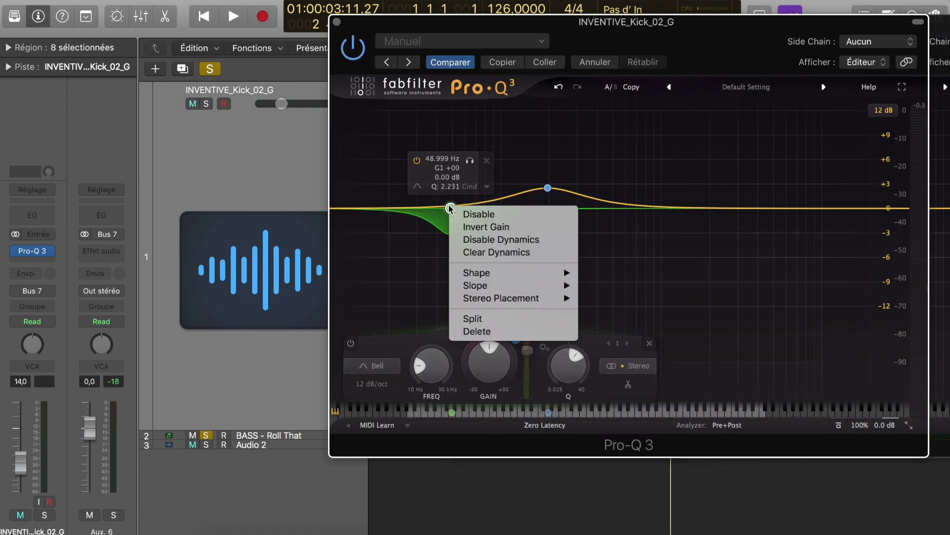
{"action": "left_click", "coordinate": [487, 332]}
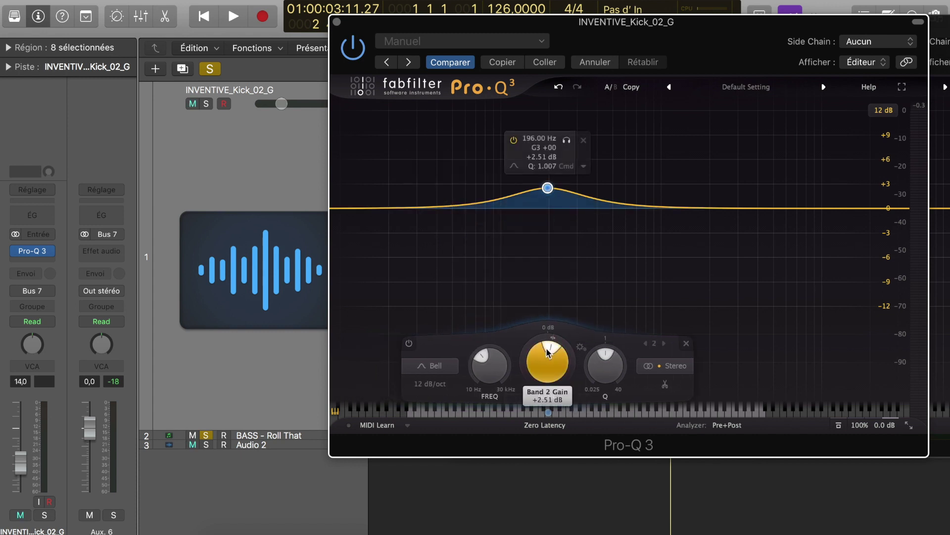
- Turn the 196 Hz band into a cut of about -2.6 dB
{"action": "left_click_drag", "start_coordinate": [547, 361], "coordinate": [516, 458]}
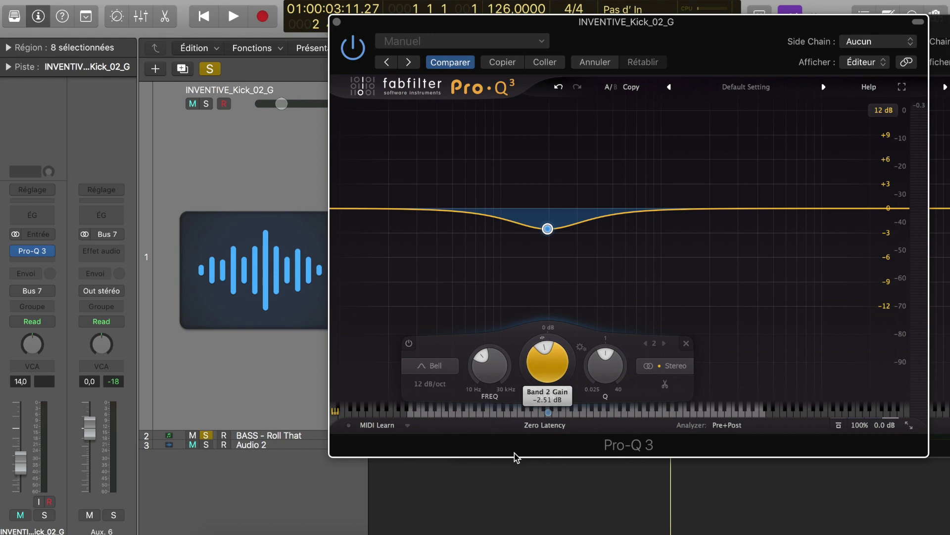
{"action": "left_click_drag", "start_coordinate": [517, 456], "coordinate": [516, 457]}
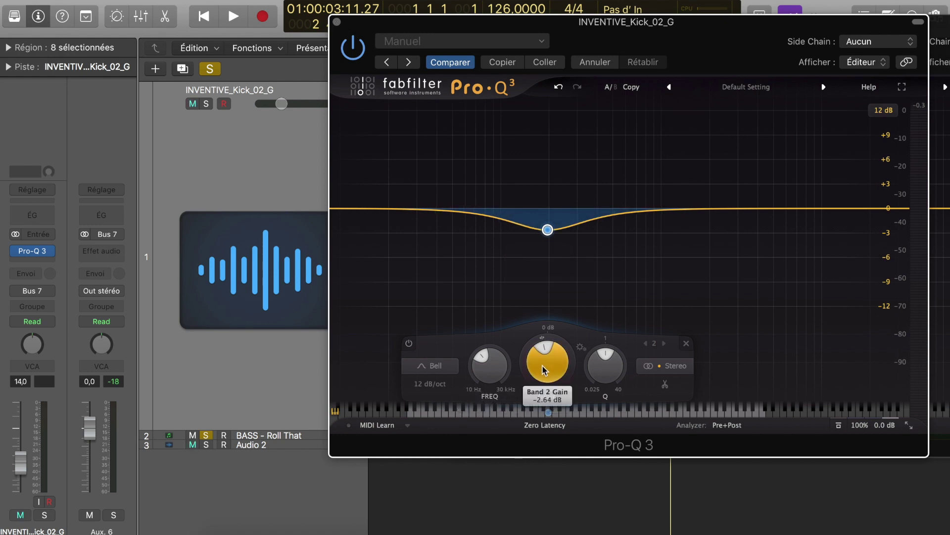
{"action": "left_click", "coordinate": [336, 22]}
- Close the bass EQ, solo the kick to audition it with the bass, then open the Mixer from the BASS - Roll That track
{"action": "left_click", "coordinate": [459, 22]}
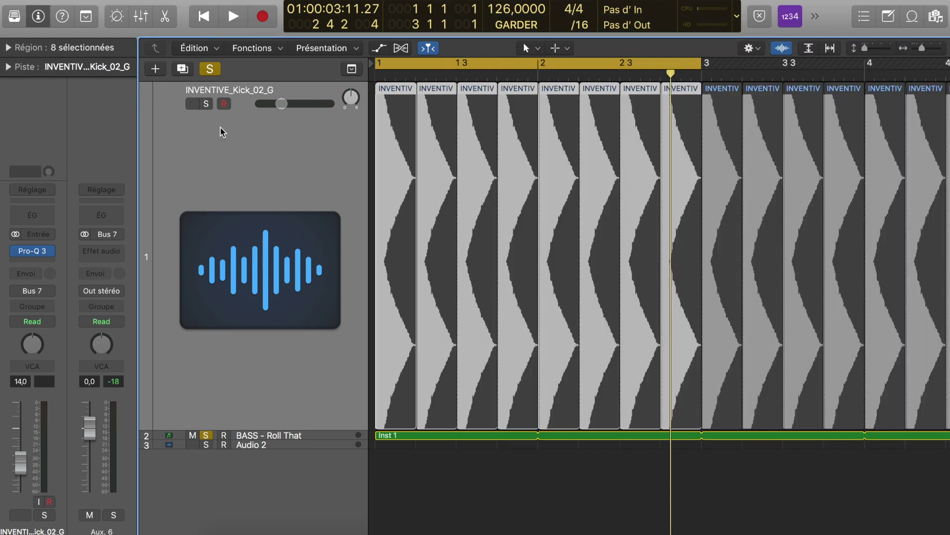
{"action": "left_click", "coordinate": [206, 104]}
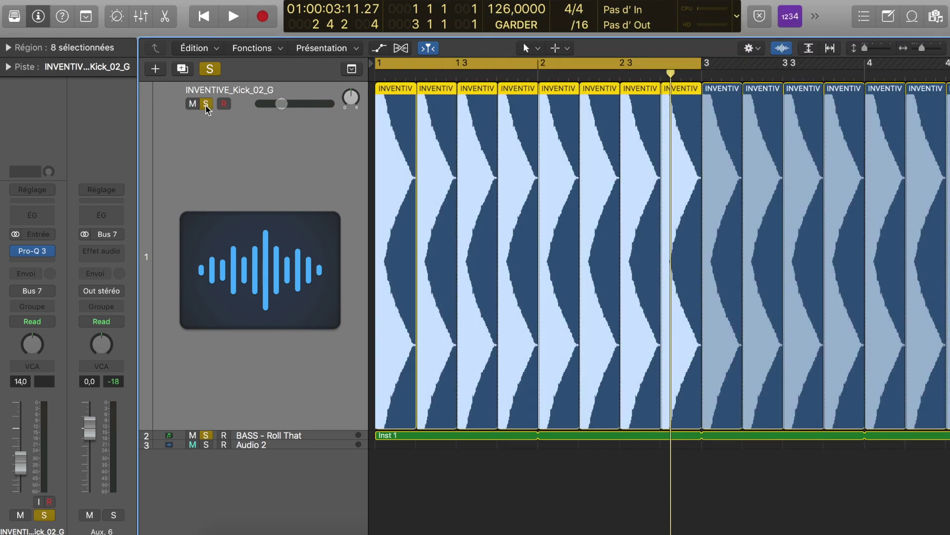
{"action": "key", "text": "space"}
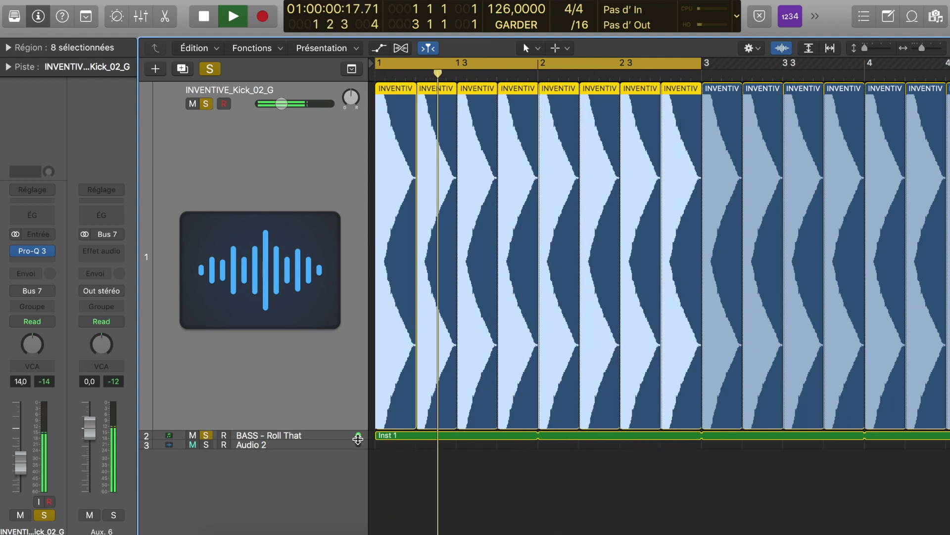
{"action": "key", "text": "space"}
{"action": "left_click", "coordinate": [324, 438]}
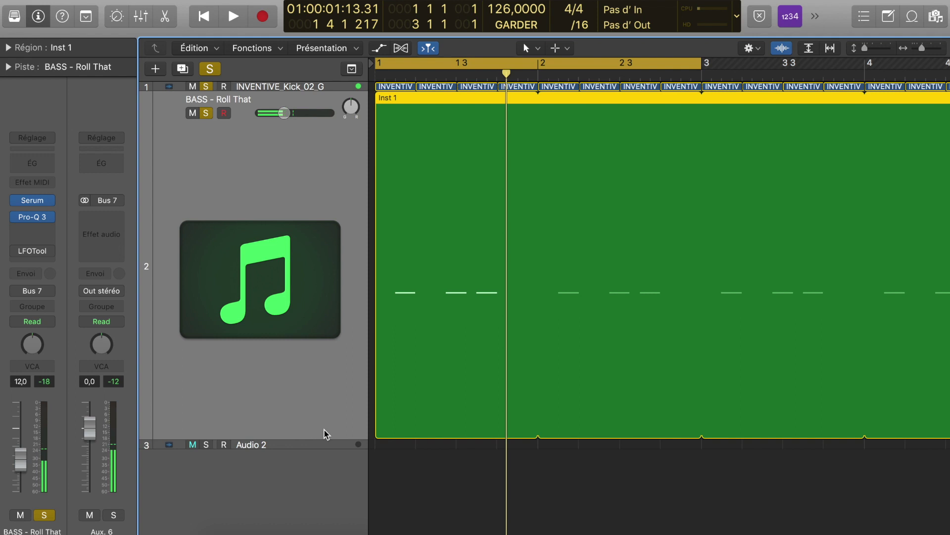
{"action": "key", "text": "x"}
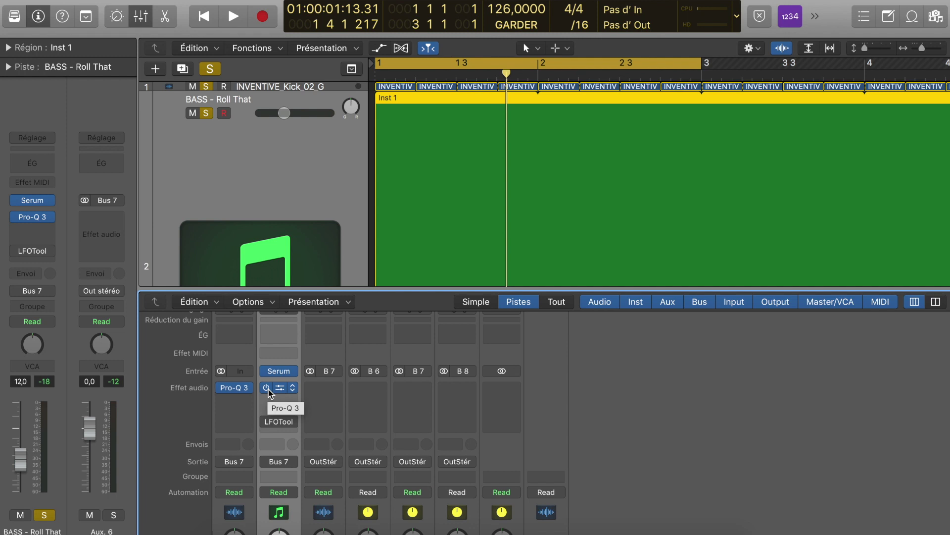
- During playback, A/B the bass Pro-Q 3 by bypassing and re-enabling it
{"action": "left_click", "coordinate": [267, 388]}
{"action": "key", "text": "space"}
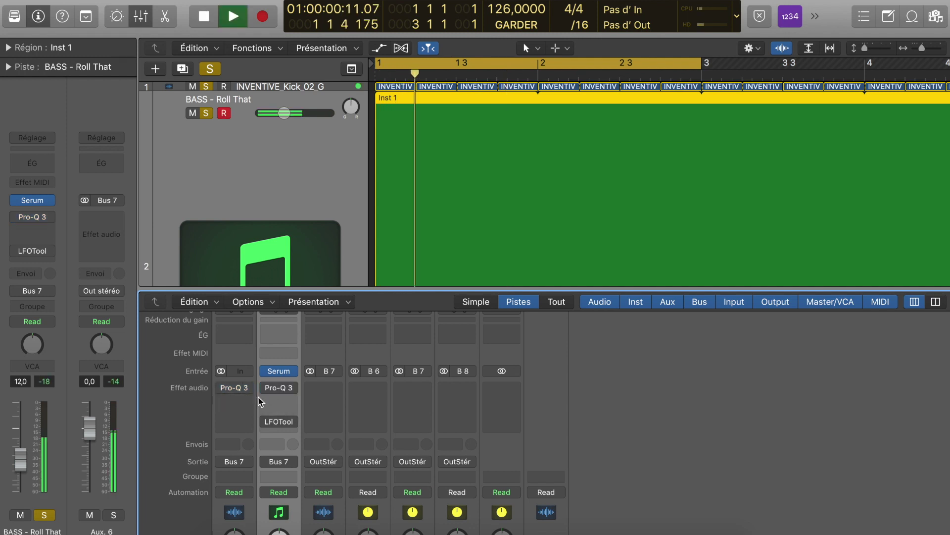
{"action": "mouse_move", "coordinate": [265, 391]}
{"action": "left_click", "coordinate": [266, 387]}
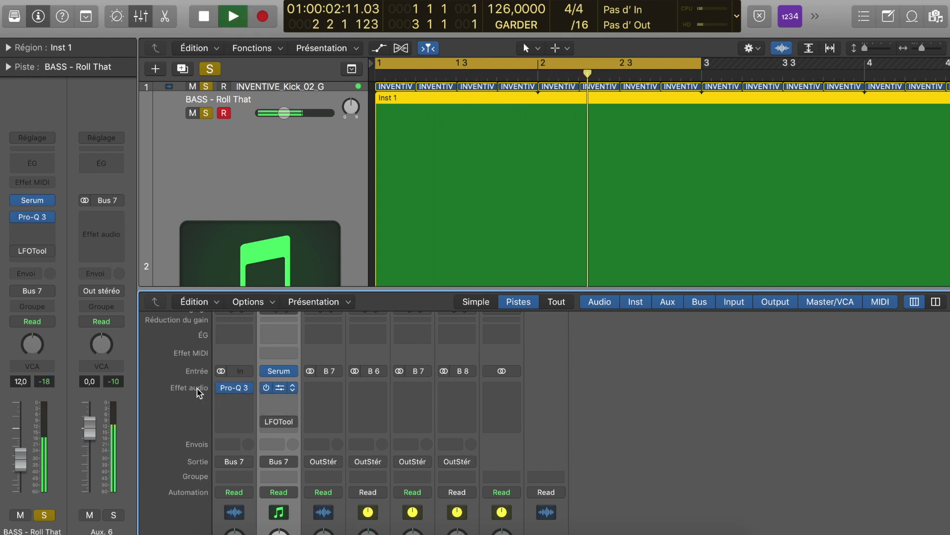
- A/B the kick Pro-Q 3 the same way, then hide the Mixer and stop playback
{"action": "left_click", "coordinate": [268, 389]}
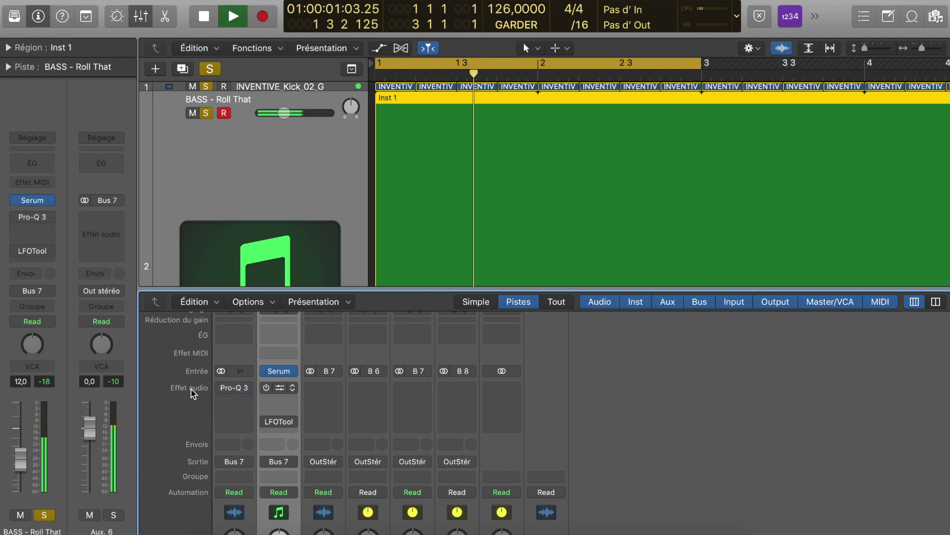
{"action": "left_click", "coordinate": [218, 389]}
{"action": "key", "text": "x"}
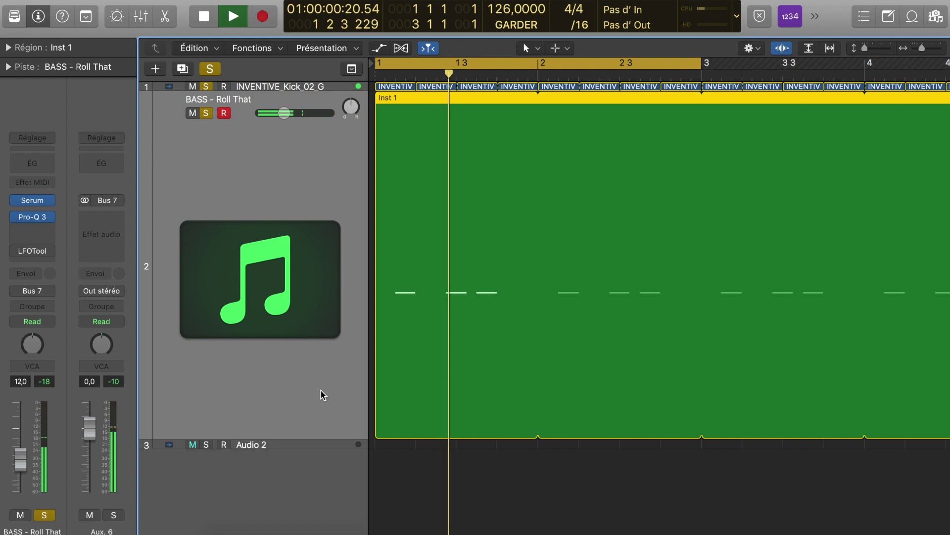
{"action": "key", "text": "space"}
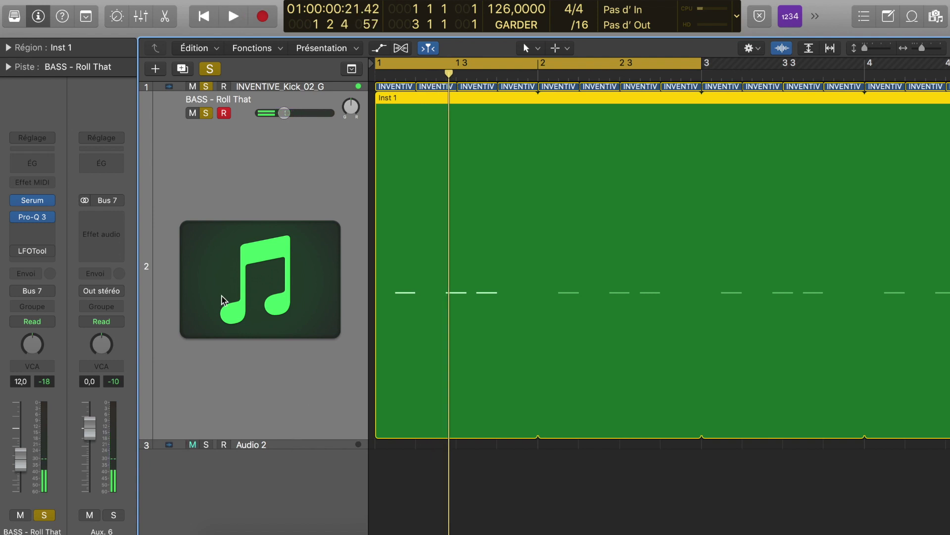
{"action": "left_click", "coordinate": [35, 251]}
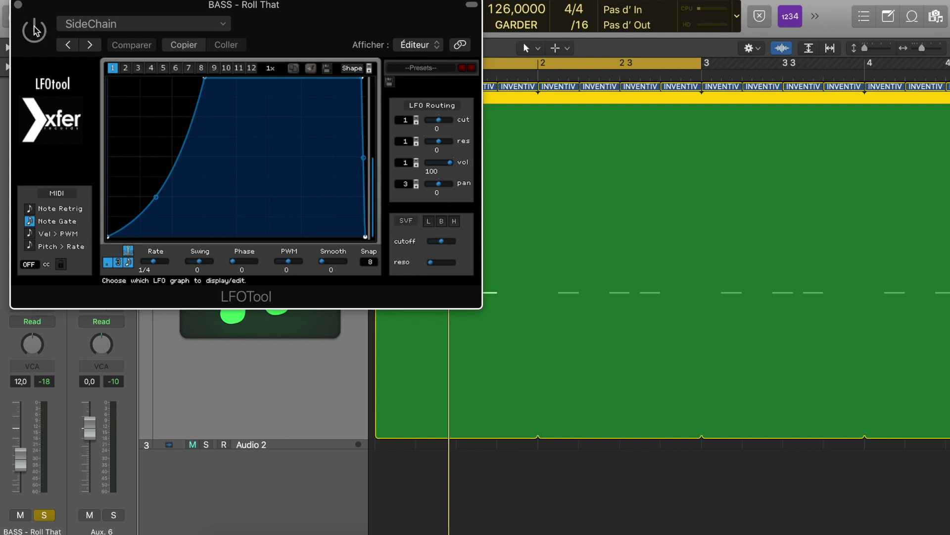
{"action": "left_click", "coordinate": [18, 5]}
{"action": "key", "text": "space"}
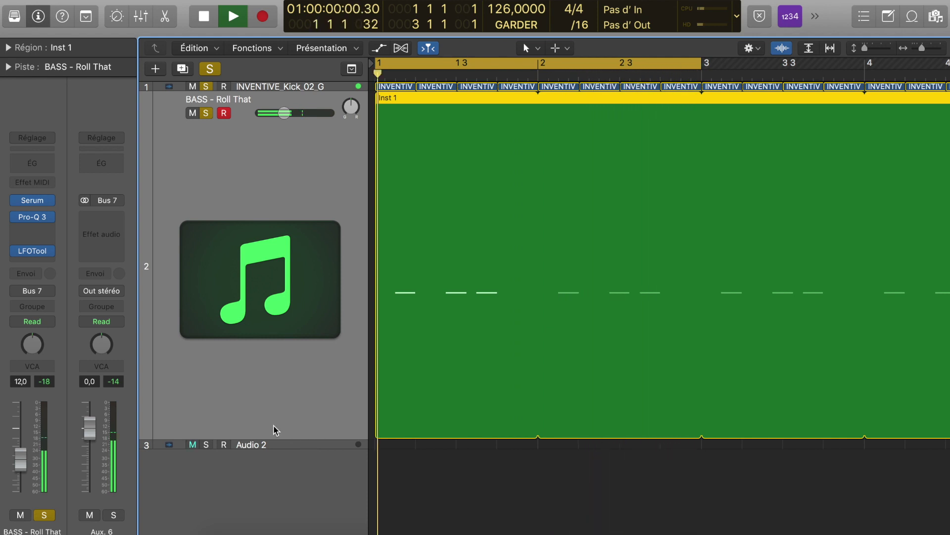
{"action": "key", "text": "space"}
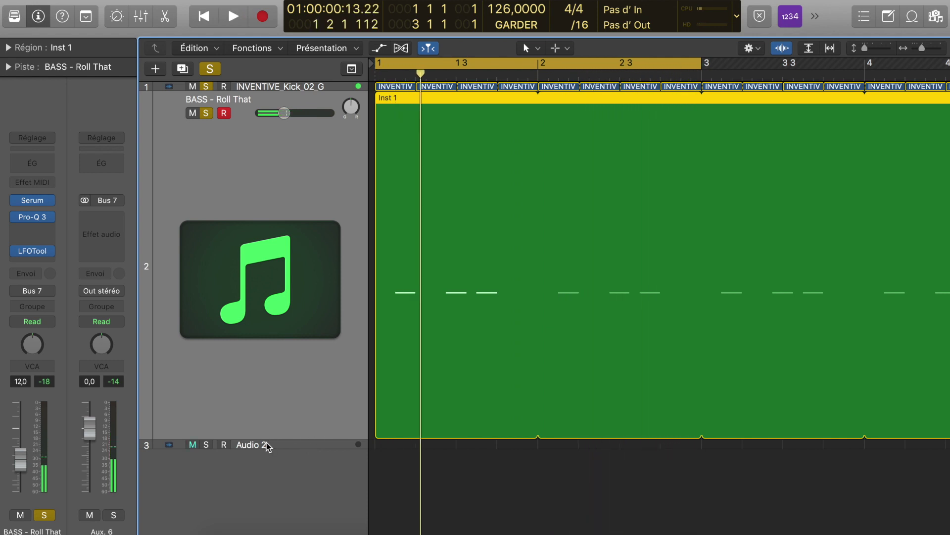